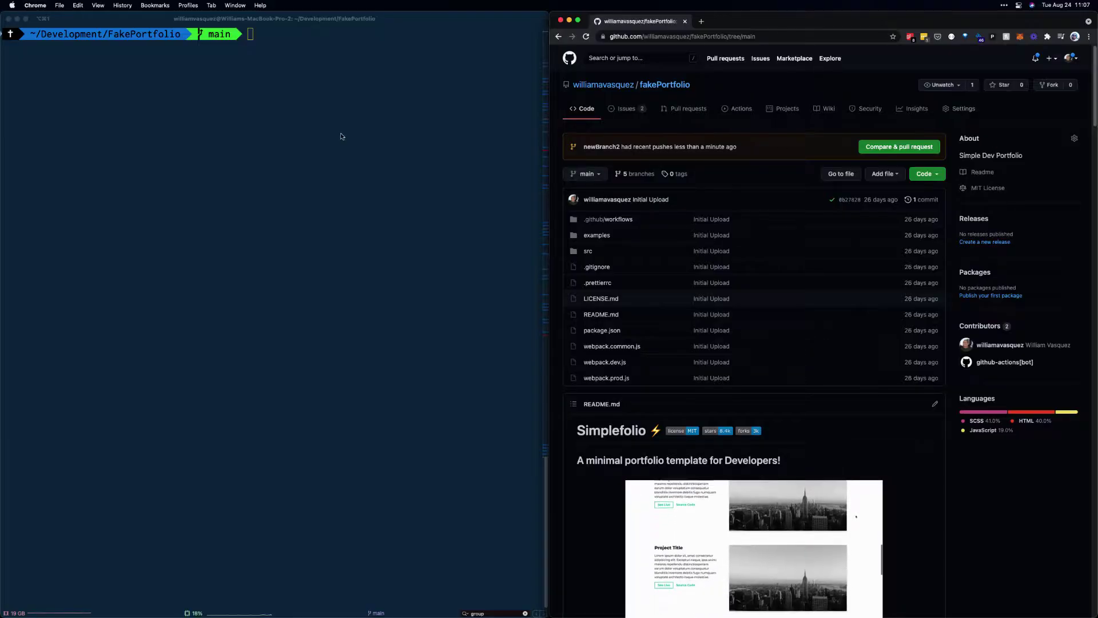
scroll(721, 257, down, 3)
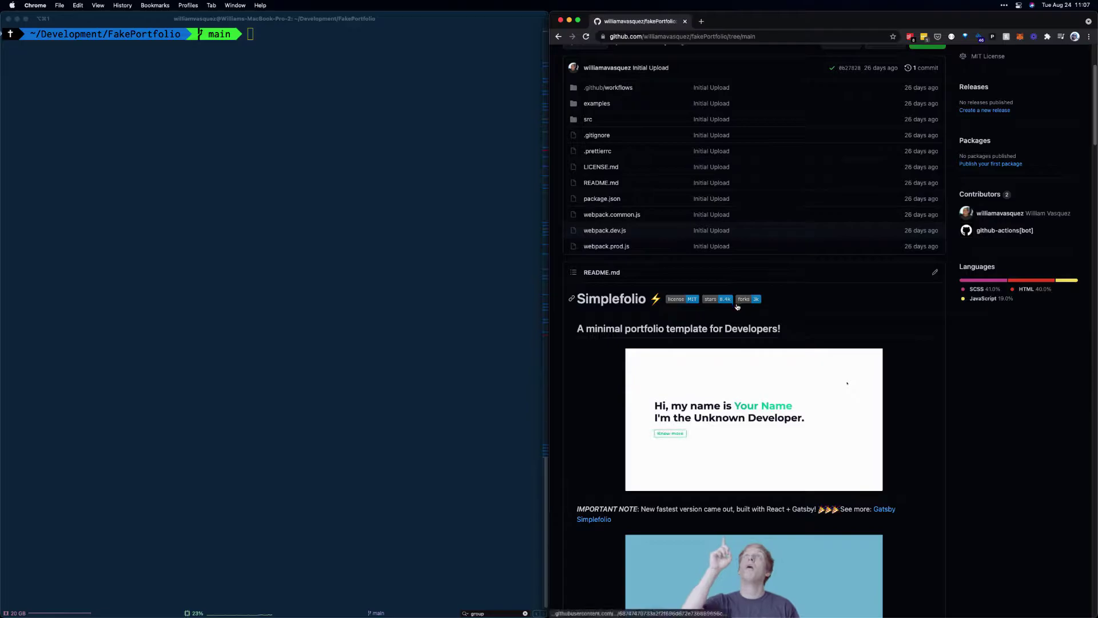
scroll(736, 306, down, 2)
scroll(738, 305, down, 5)
scroll(742, 303, down, 2)
scroll(756, 300, down, 3)
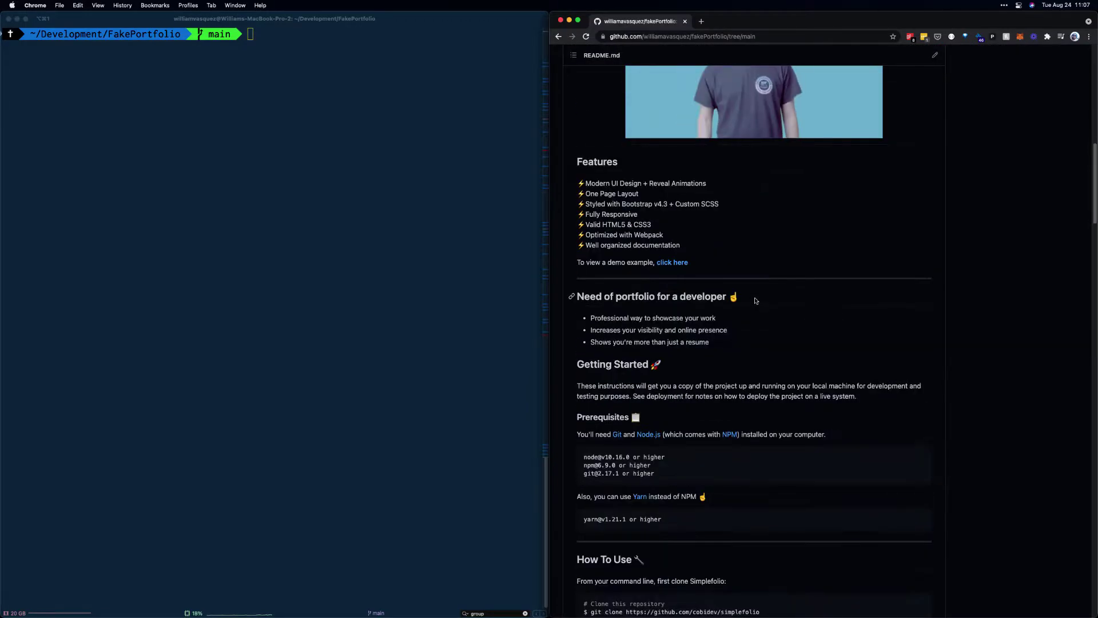
scroll(756, 301, down, 2)
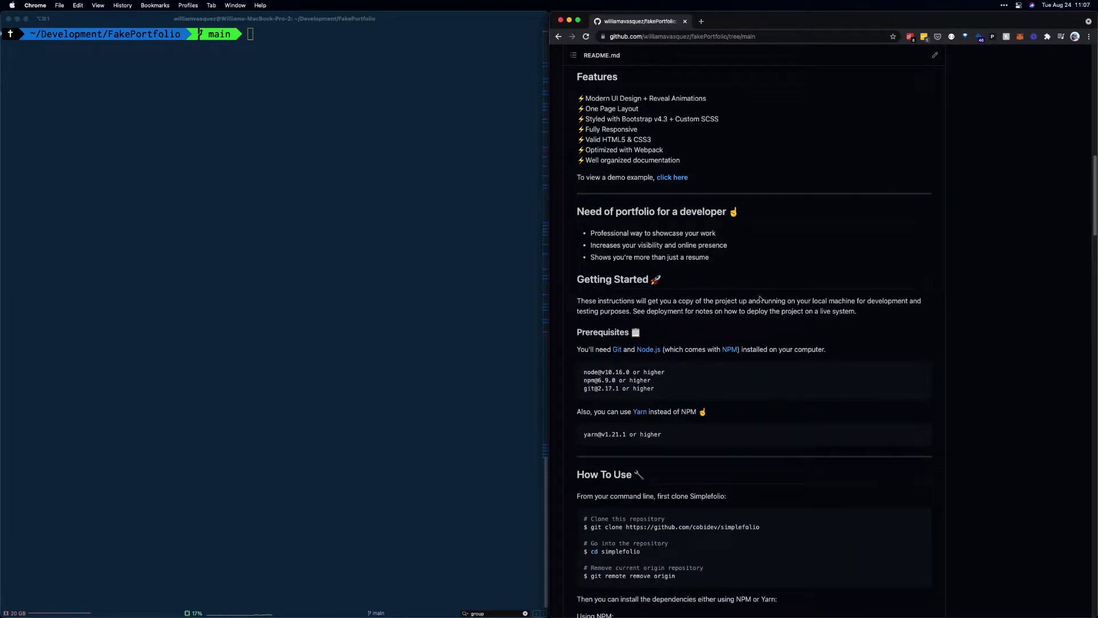
scroll(760, 300, up, 1)
scroll(759, 298, up, 2)
scroll(757, 296, up, 5)
scroll(756, 291, up, 2)
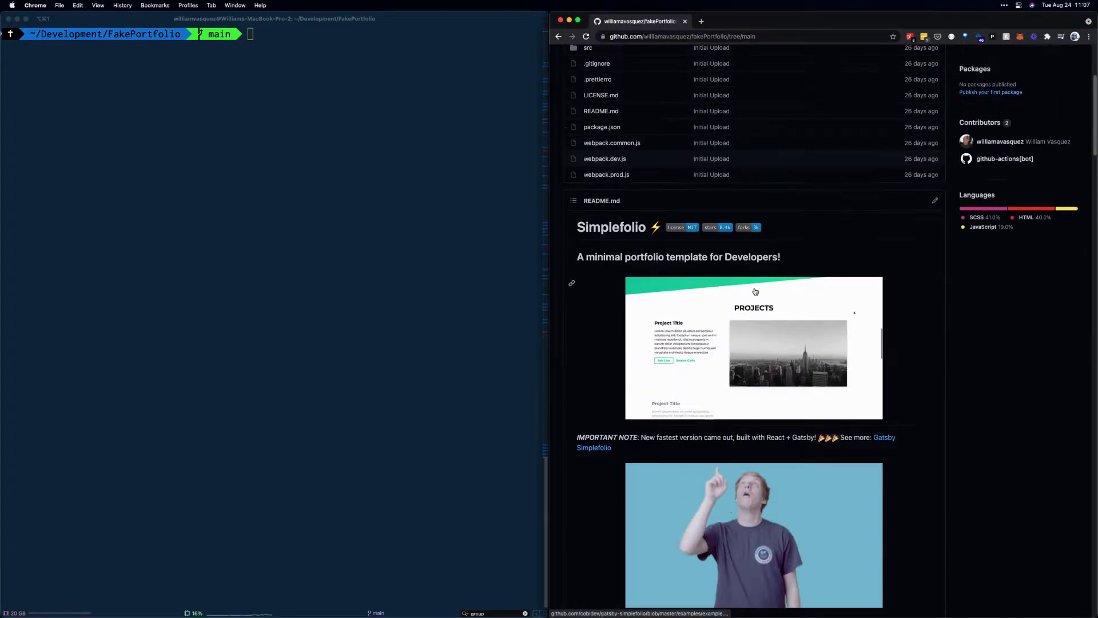
scroll(747, 278, up, 3)
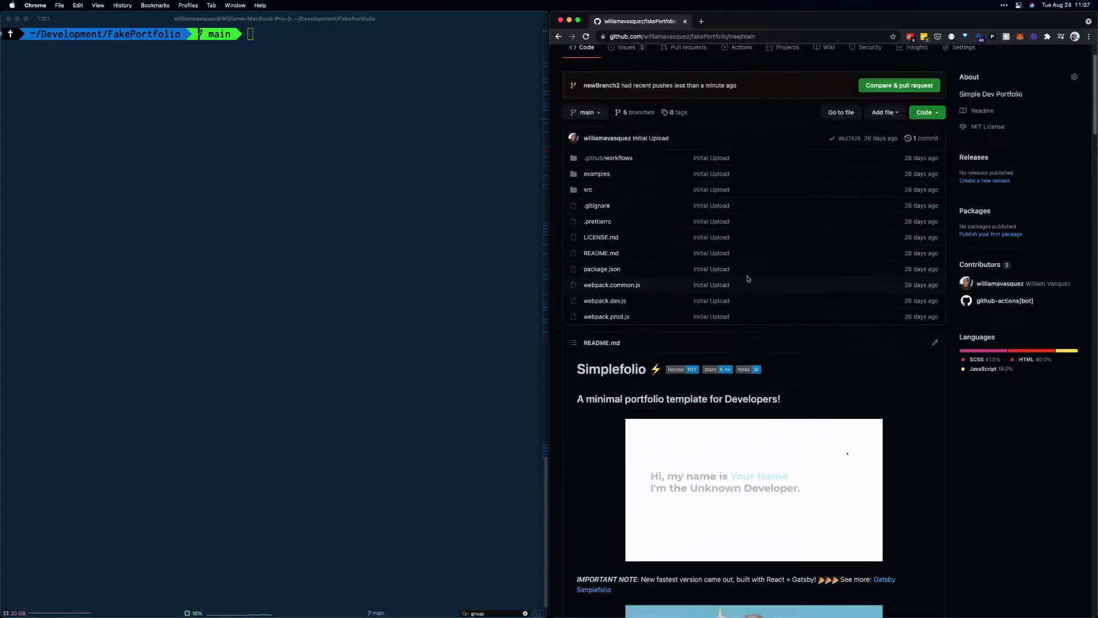
scroll(721, 261, up, 2)
scroll(698, 244, up, 1)
scroll(730, 276, down, 1)
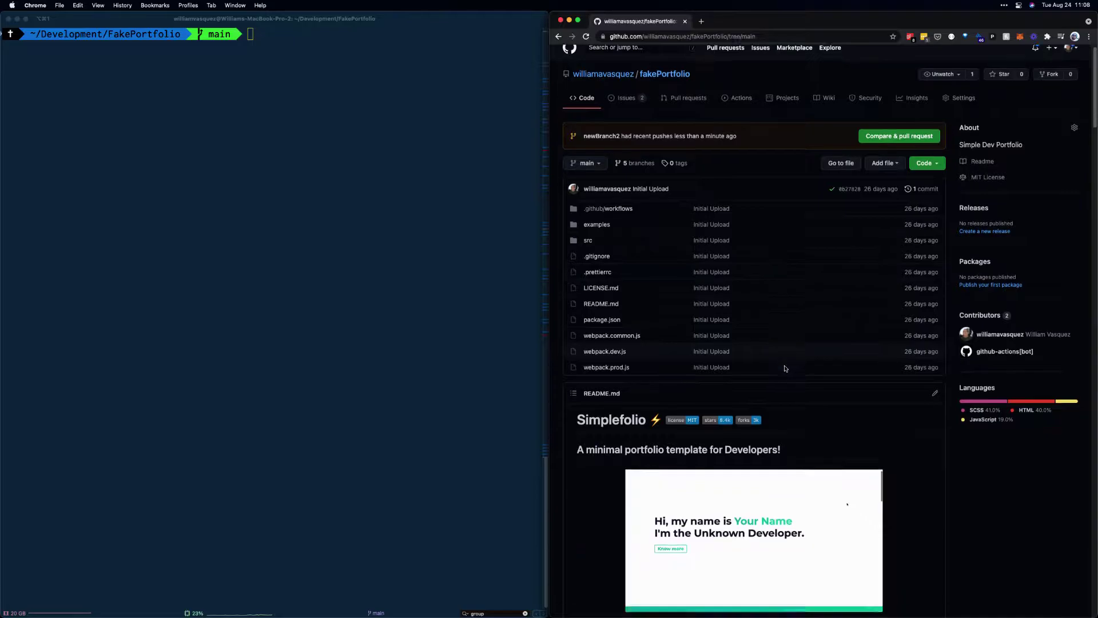
scroll(755, 326, down, 3)
scroll(782, 379, down, 2)
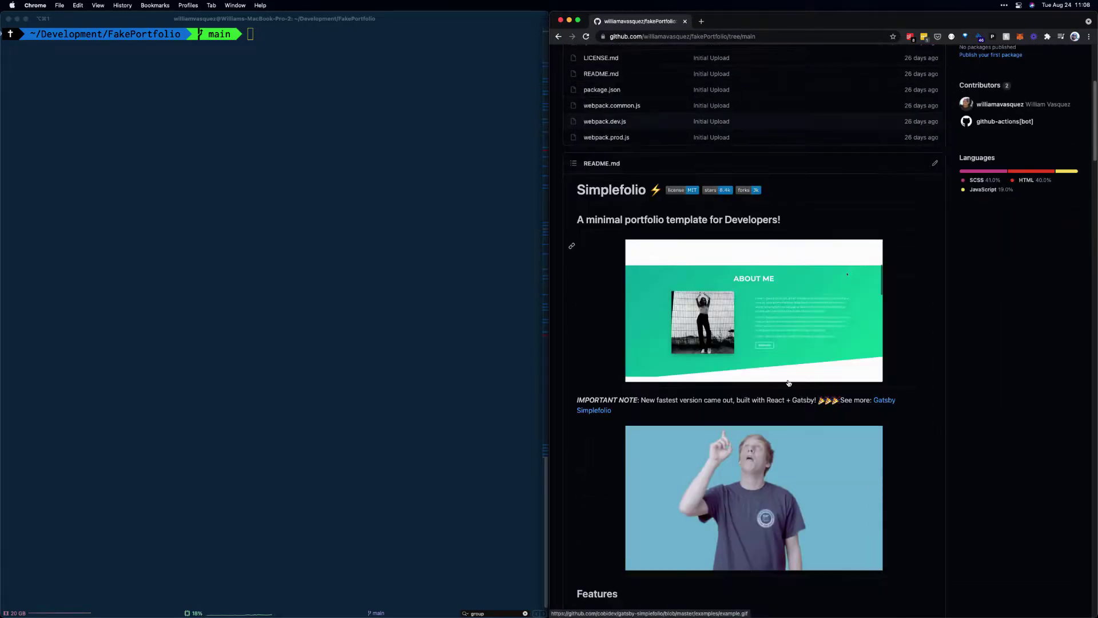
scroll(783, 380, down, 2)
scroll(789, 383, down, 2)
scroll(787, 380, up, 3)
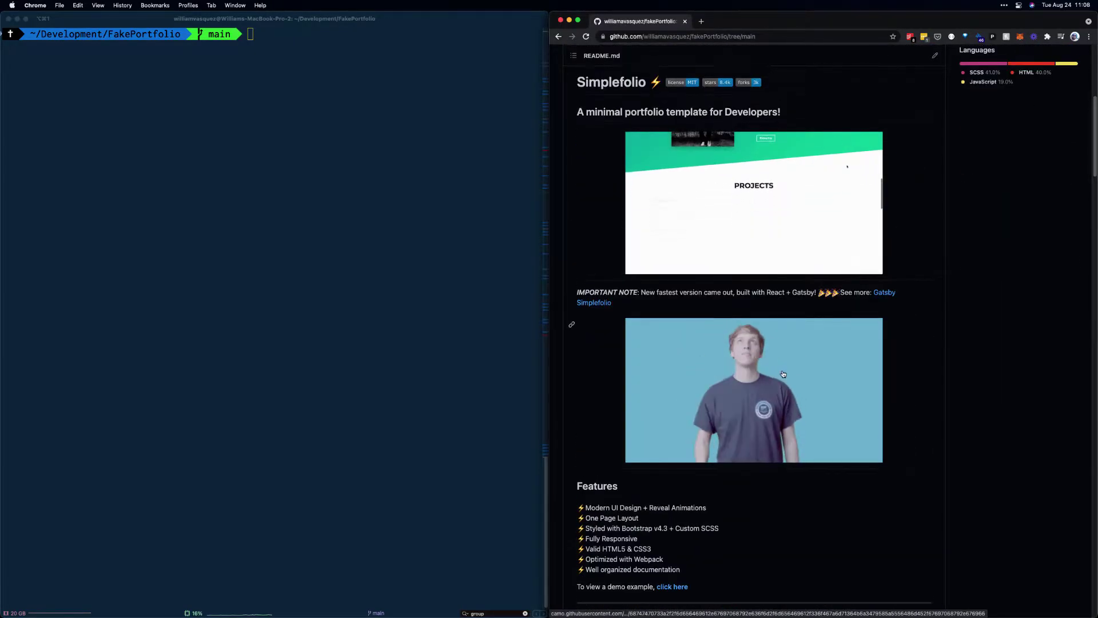
scroll(773, 365, up, 5)
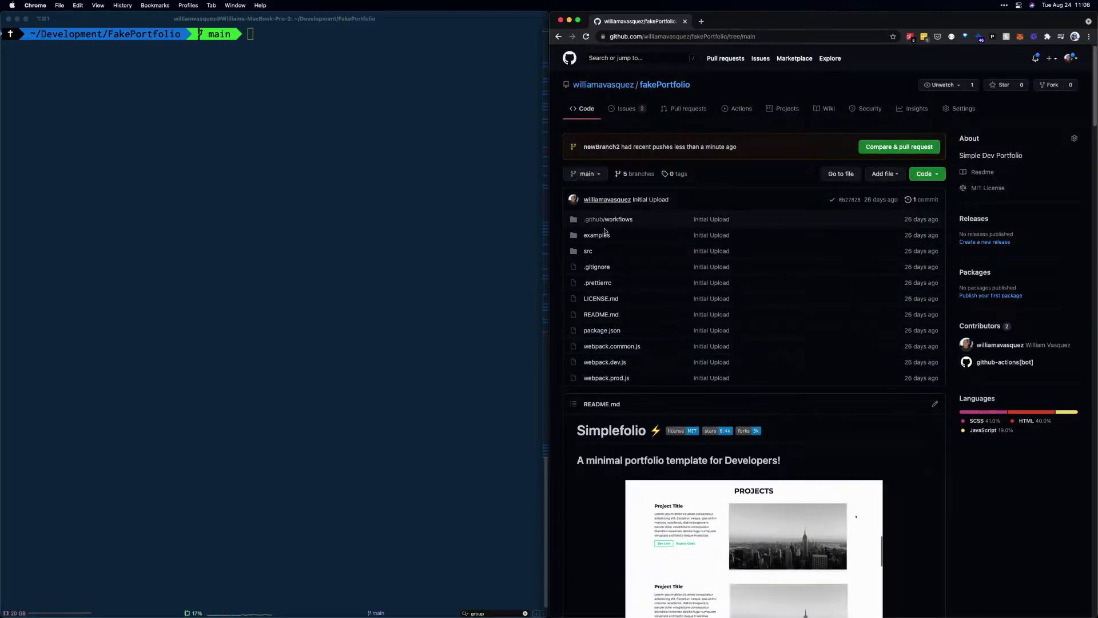
Check git status on main and view GitHub's '5 branches' overview
click(41, 126)
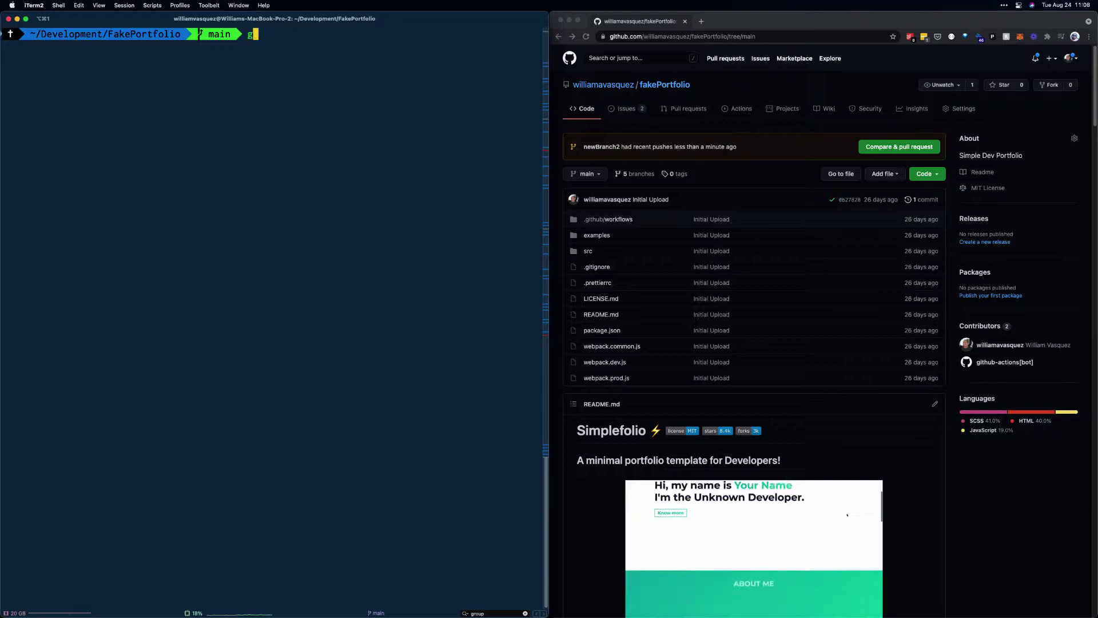
text(git status)
key(Return)
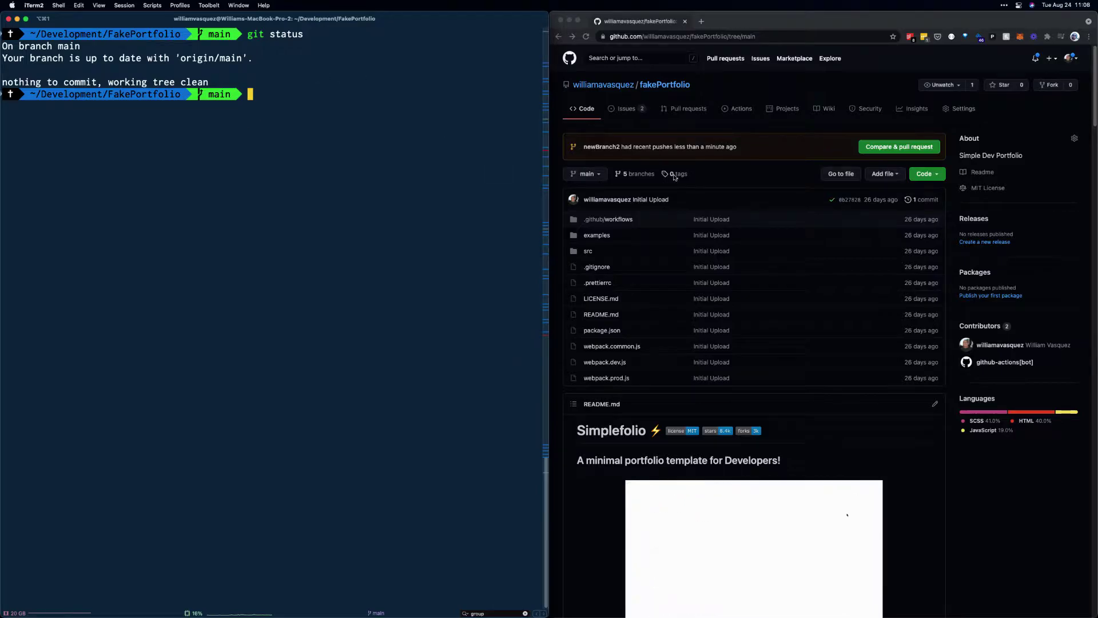
click(640, 173)
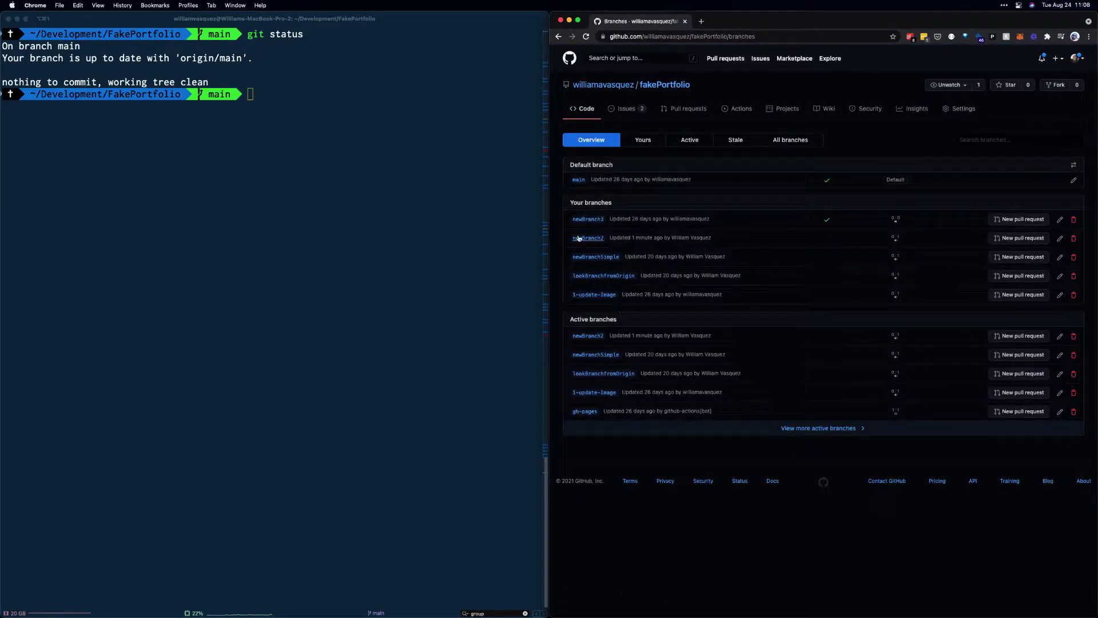
click(334, 166)
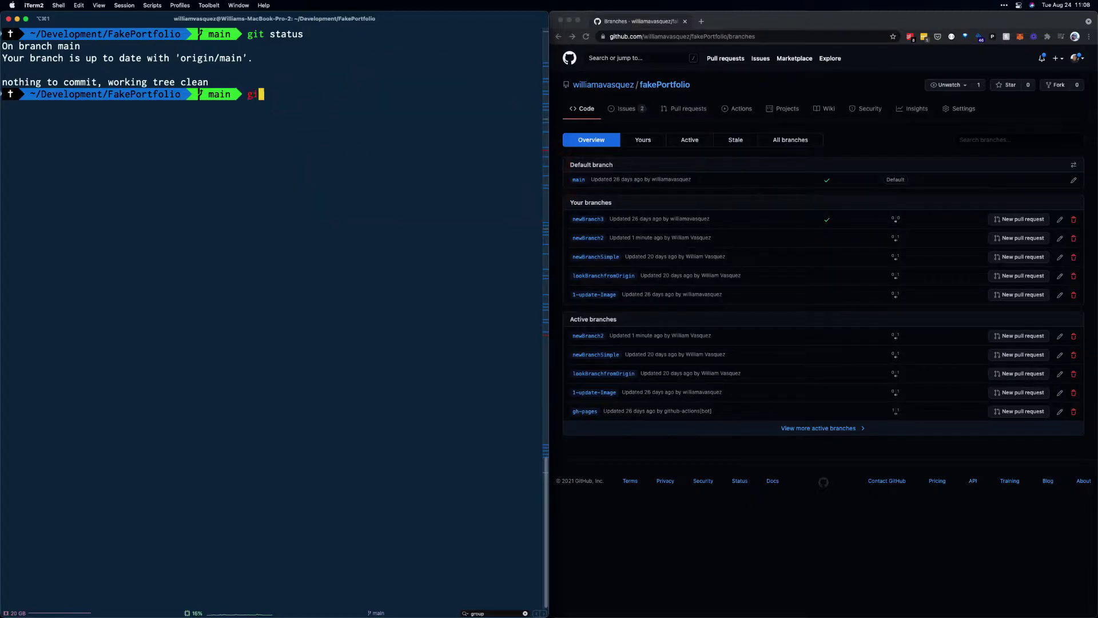
List the local branches, then run git fetch --all
key(Return)
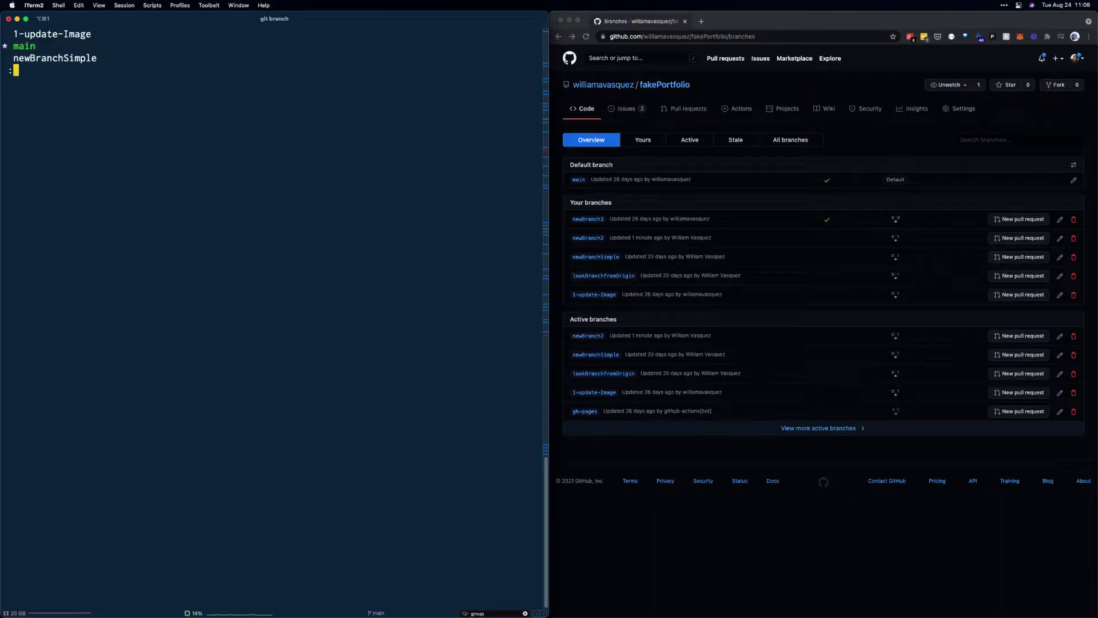
key(q)
key(Return)
text(git fetch 00)
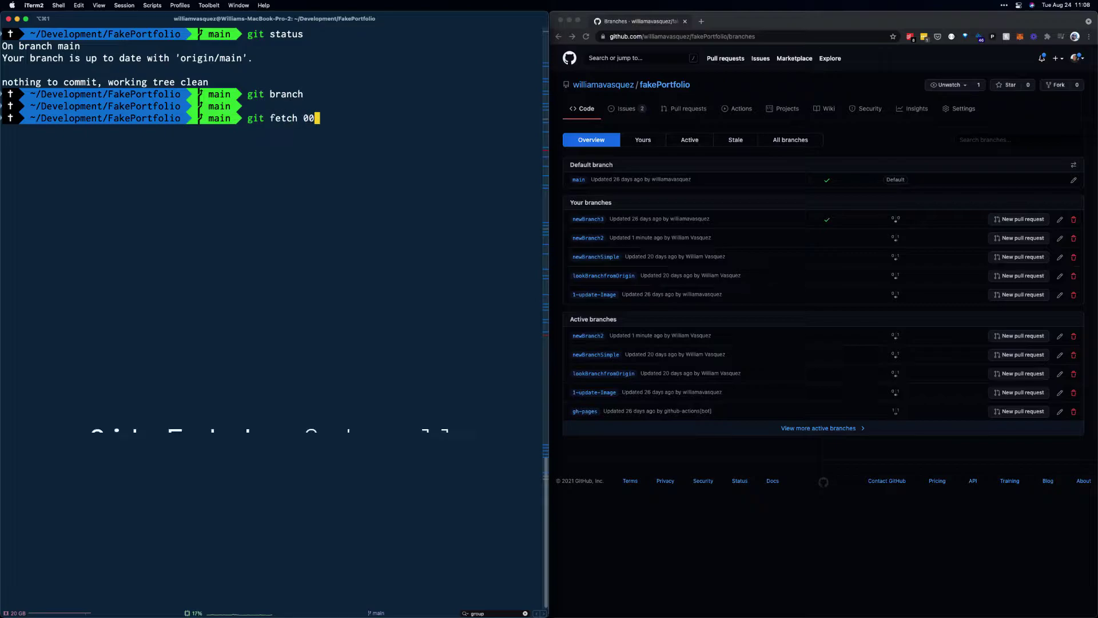
key(BackSpace)
key(BackSpace)
text(--all)
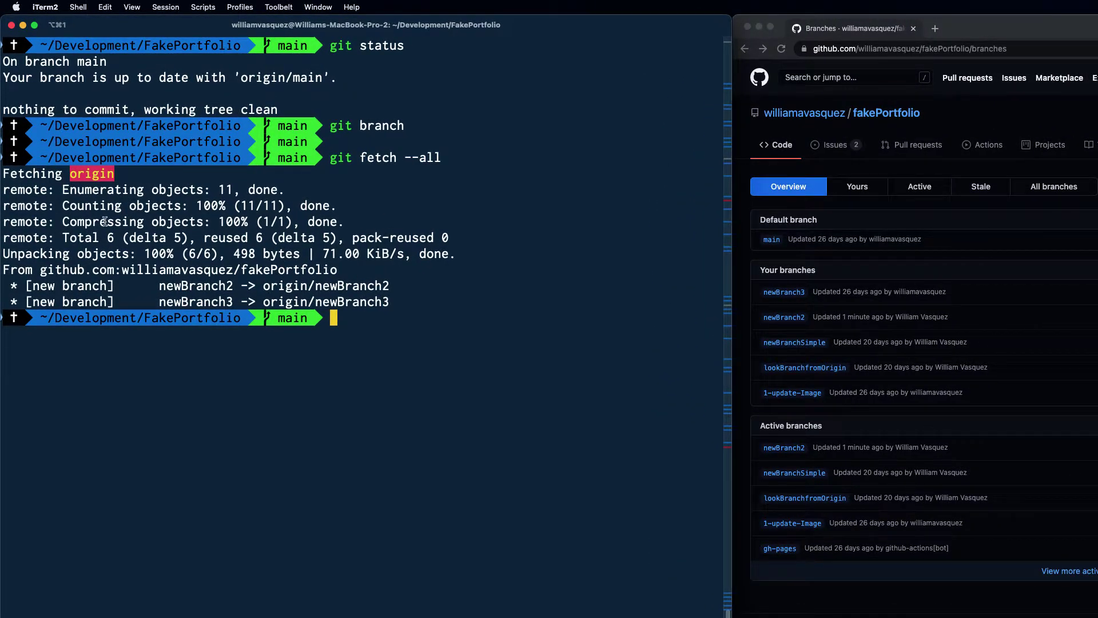
Highlight the fetch output showing new remote branches newBranch2 and newBranch3
drag(10, 271, 369, 271)
click(365, 271)
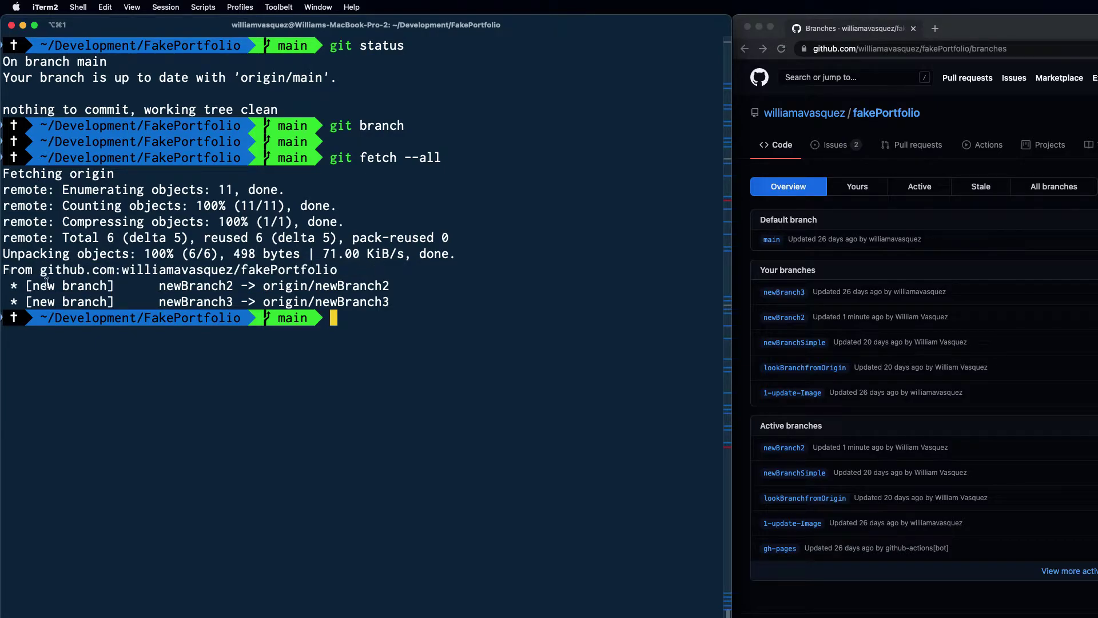
drag(10, 286, 401, 301)
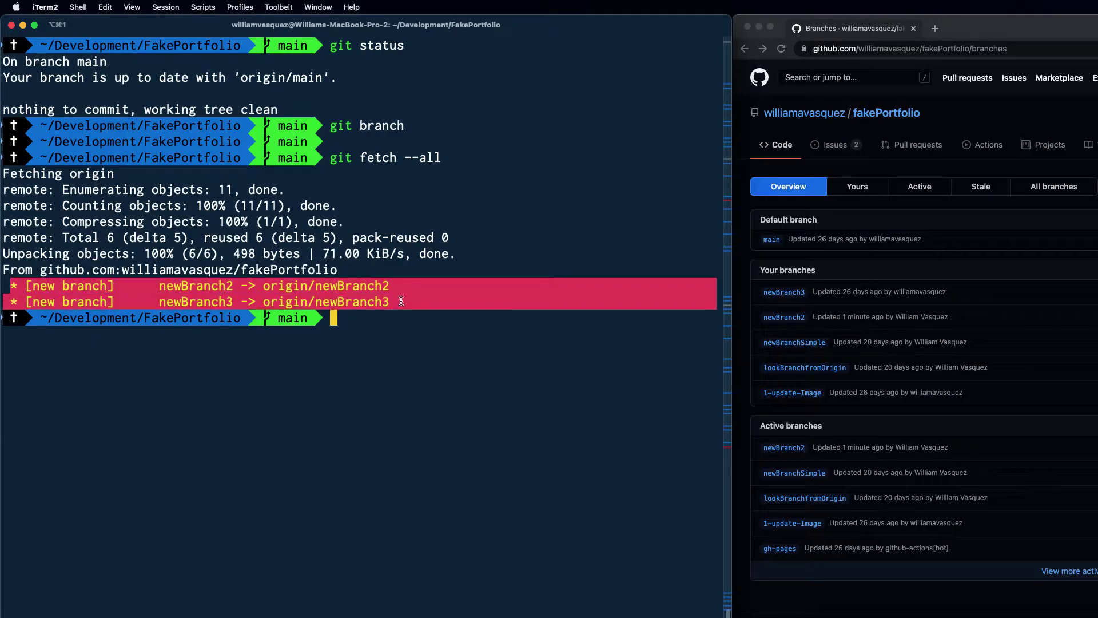
click(310, 295)
drag(158, 287, 234, 287)
drag(159, 302, 247, 300)
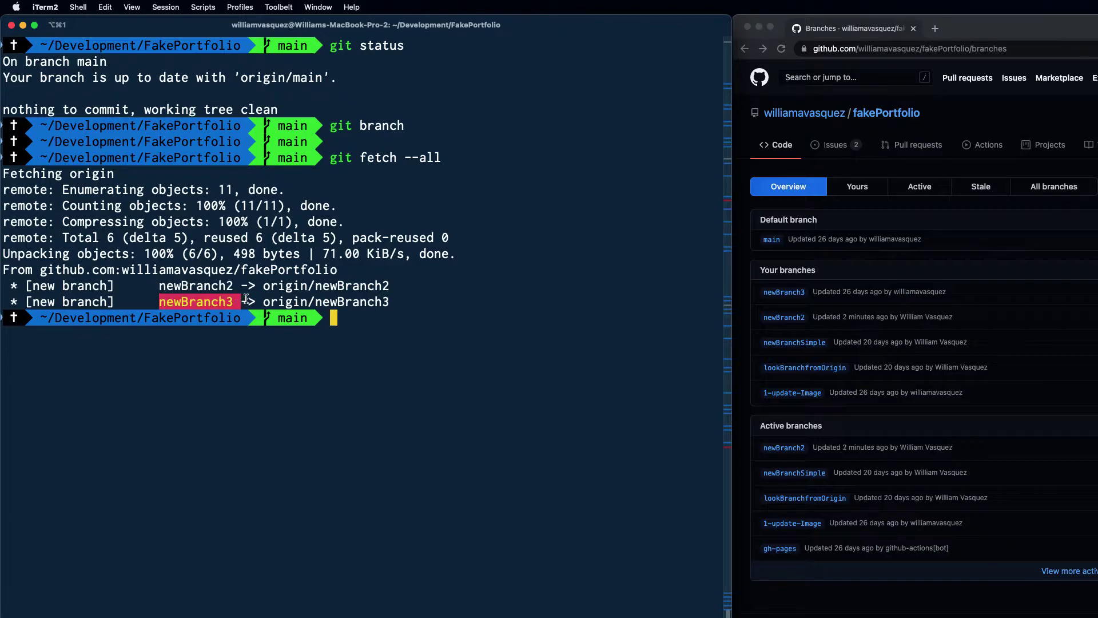
click(273, 304)
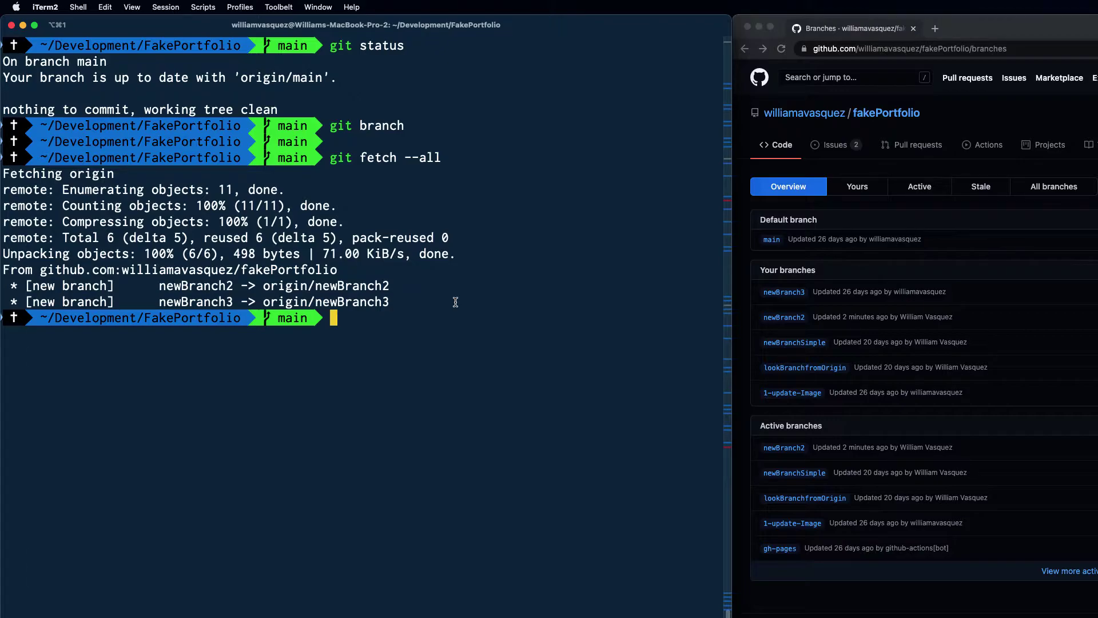
text(git checkout )
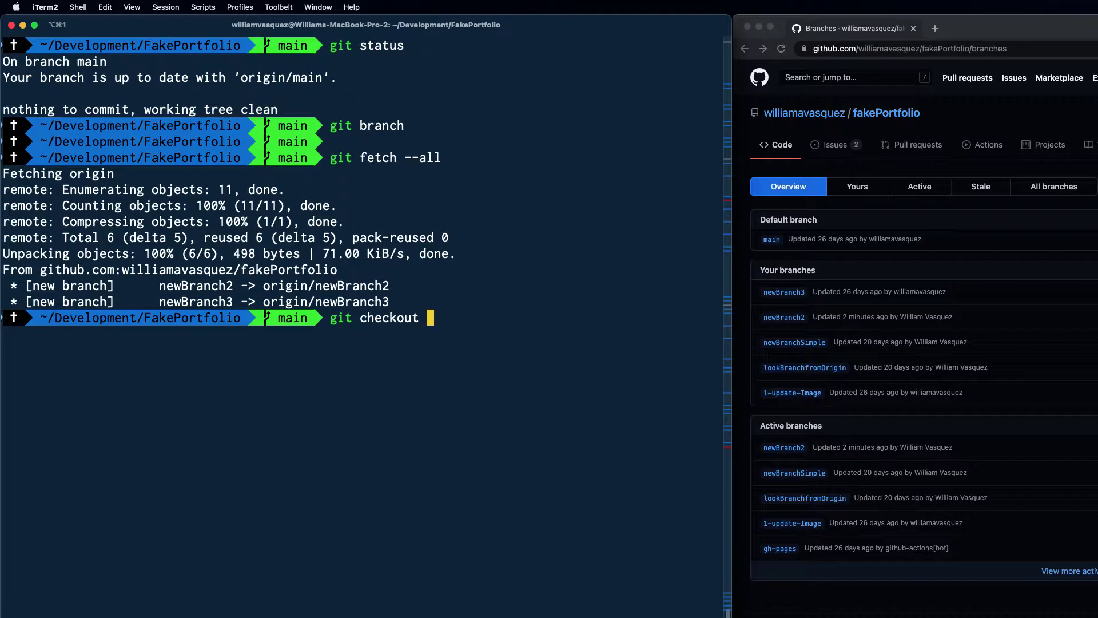
text(newBranch2)
Check out newBranch2 tracking origin/newBranch2, then open newBranch2 on GitHub
key(Return)
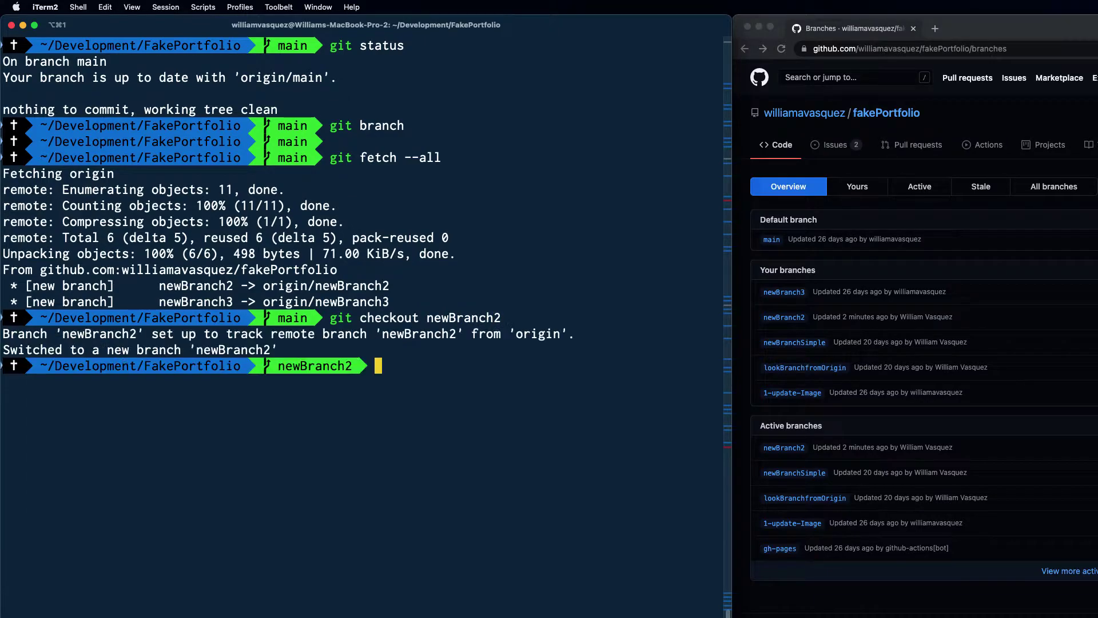
drag(25, 334, 447, 334)
click(223, 335)
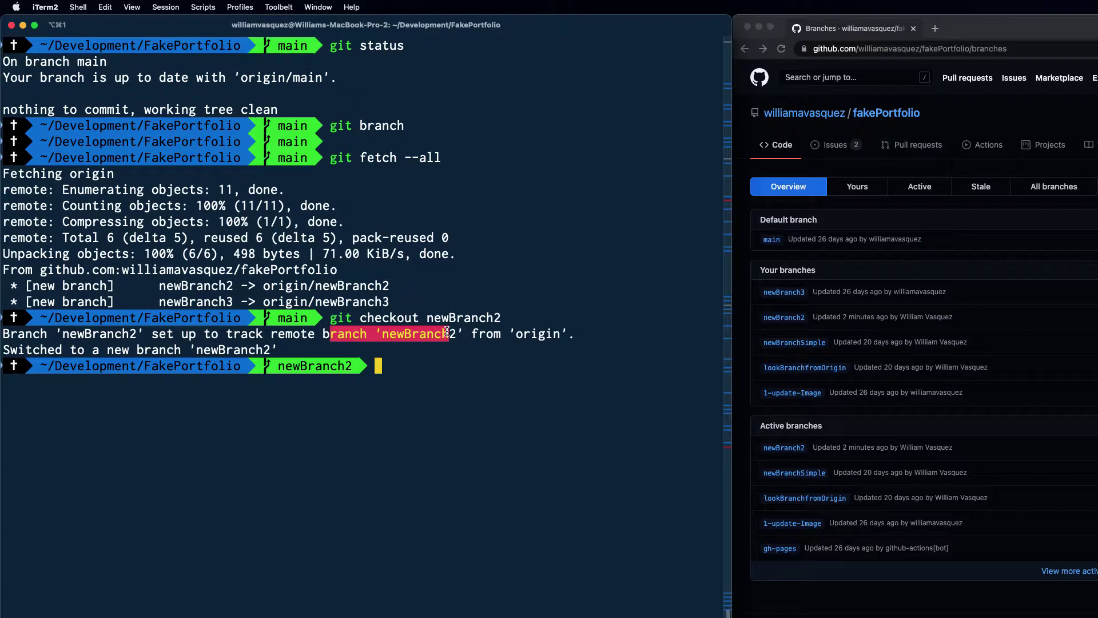
click(785, 317)
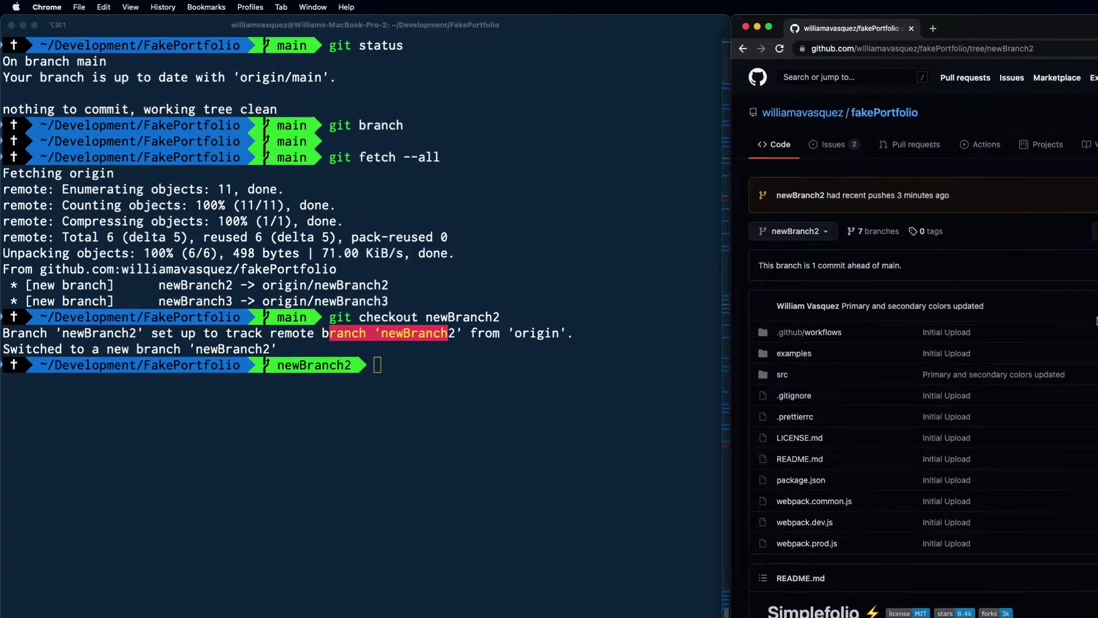
Review the 'Primary and secondary colors updated' commit in GitHub history and git log
click(949, 202)
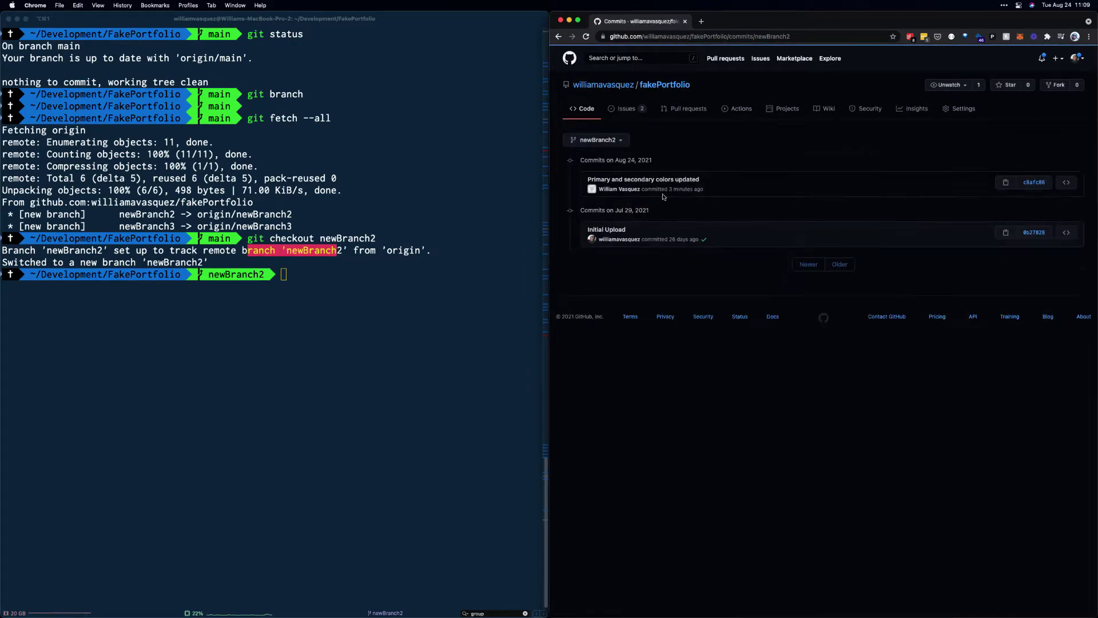
drag(585, 179, 702, 183)
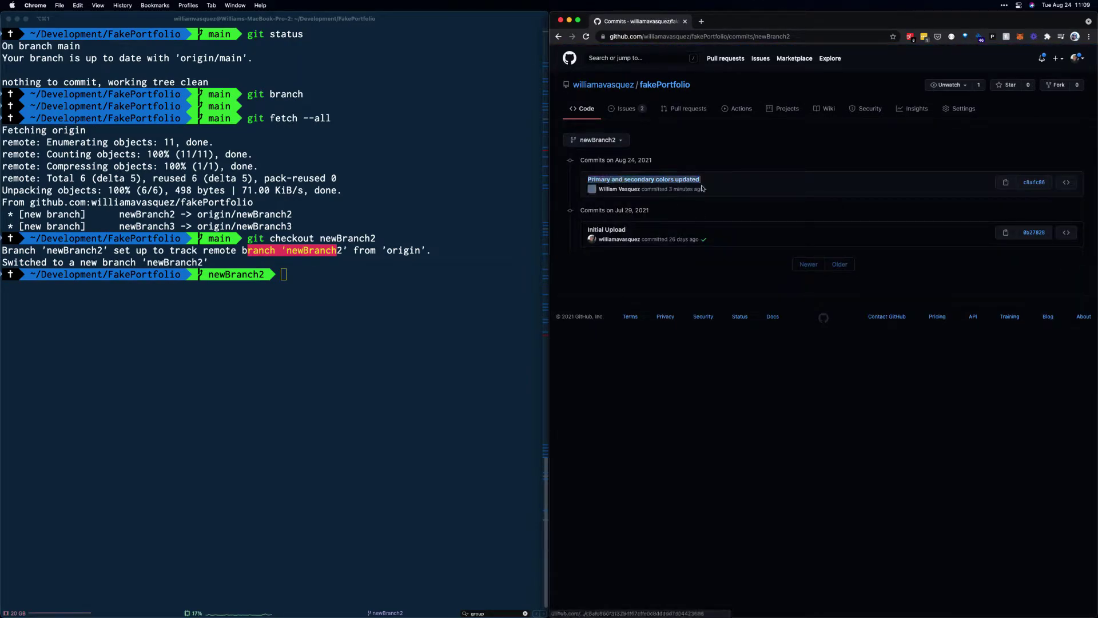
click(370, 273)
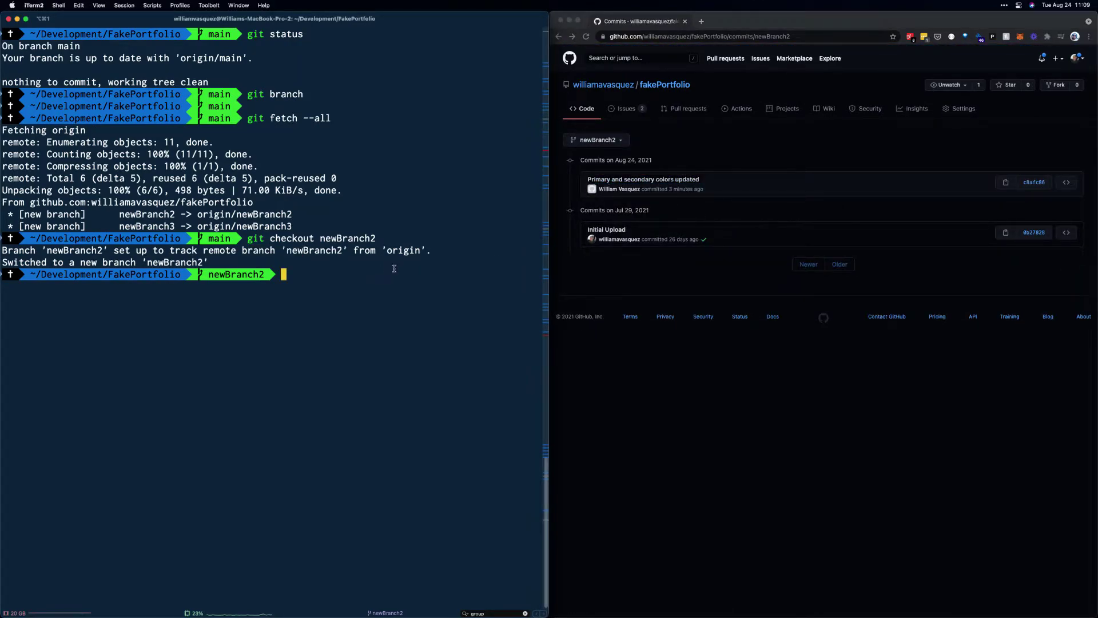
text(git log)
key(Return)
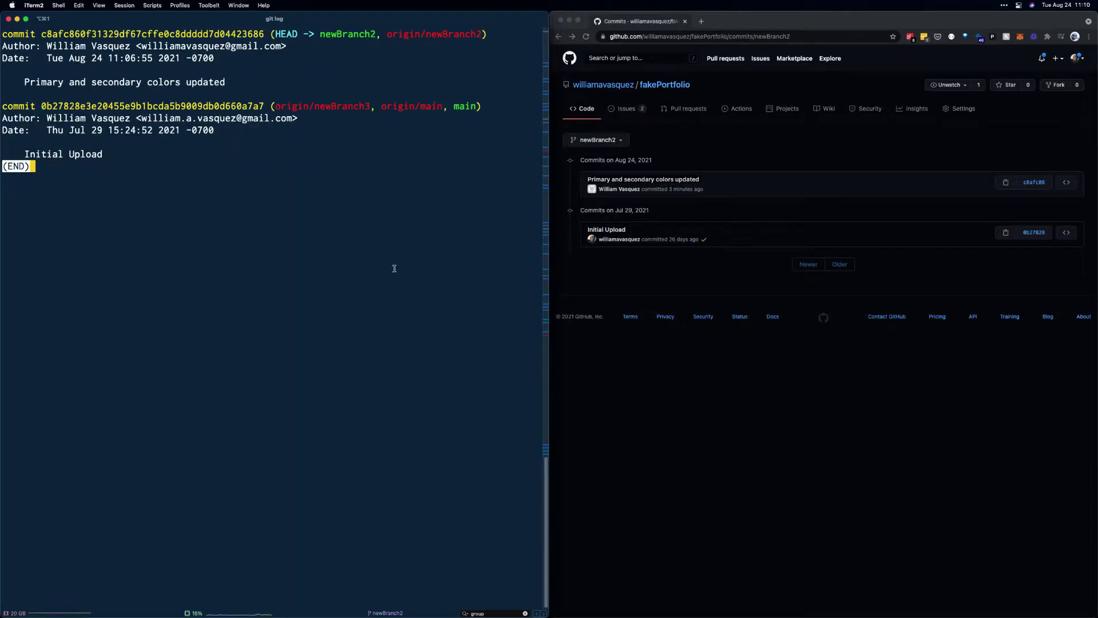
drag(38, 45, 289, 46)
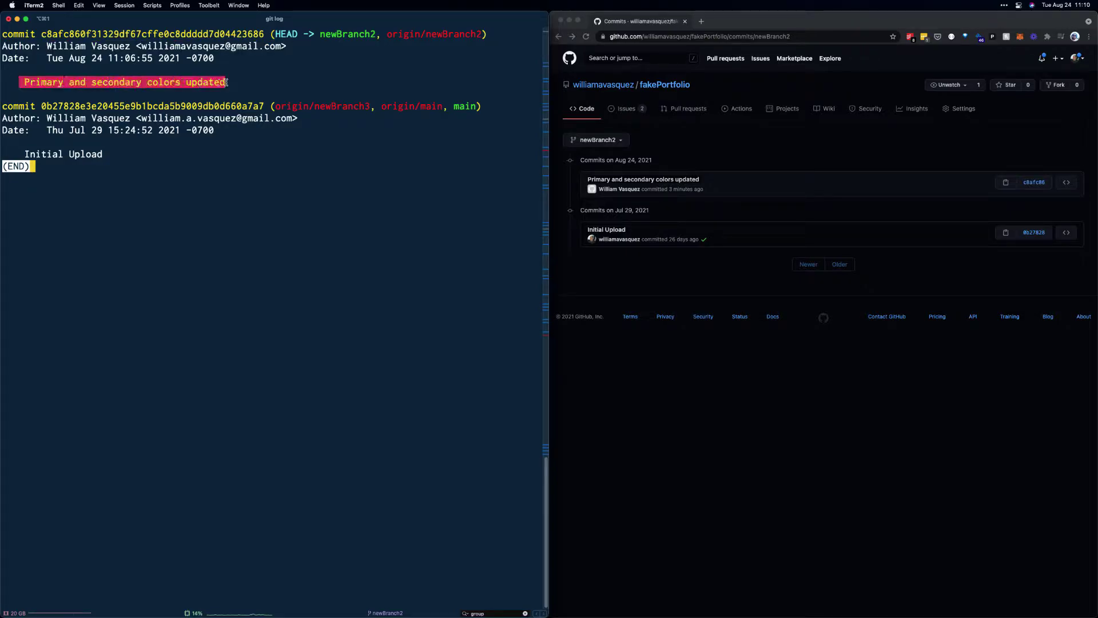
drag(22, 82, 235, 82)
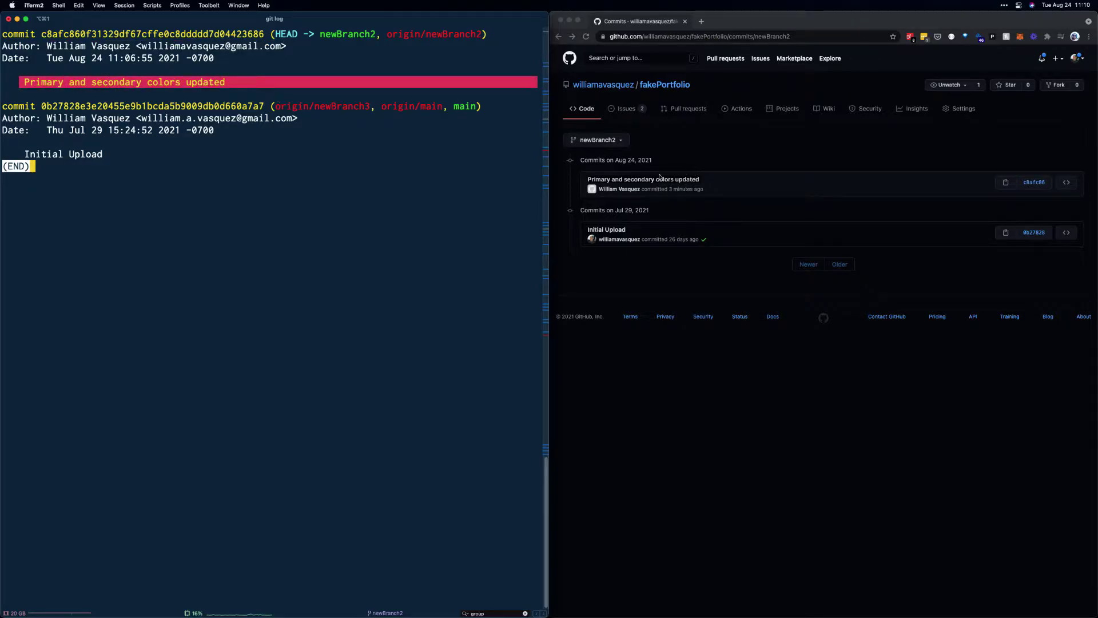
click(404, 189)
text(qgit)
Start the dev server with npm run start and view the portfolio heading
key(BackSpace)
key(BackSpace)
key(BackSpace)
key(BackSpace)
text(npm run start)
key(Return)
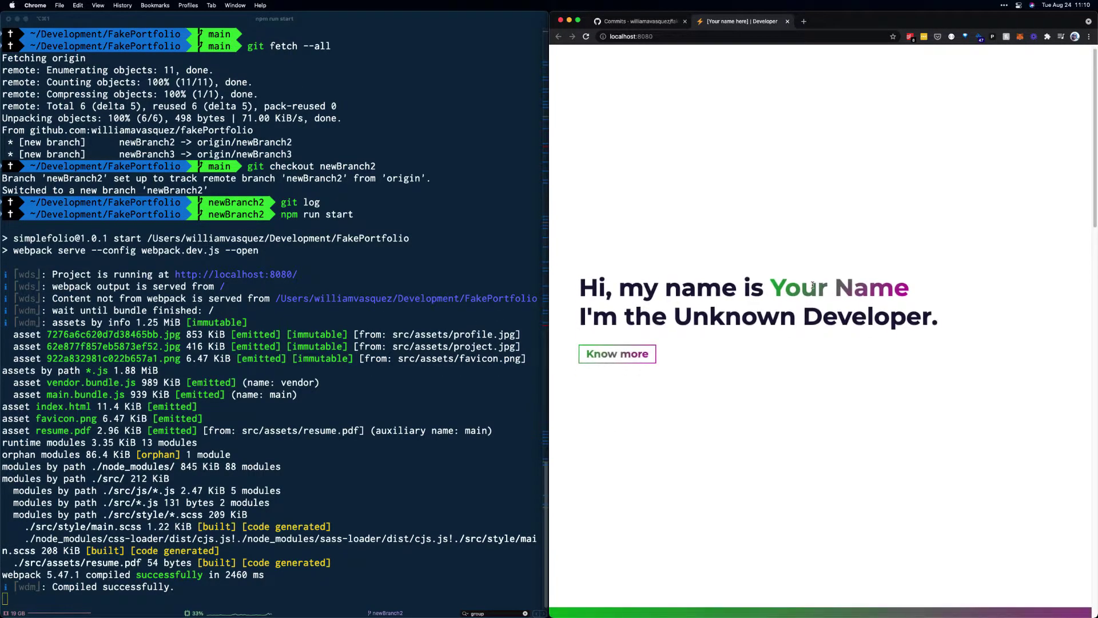
drag(752, 298, 904, 294)
scroll(905, 294, down, 2)
scroll(905, 295, down, 1)
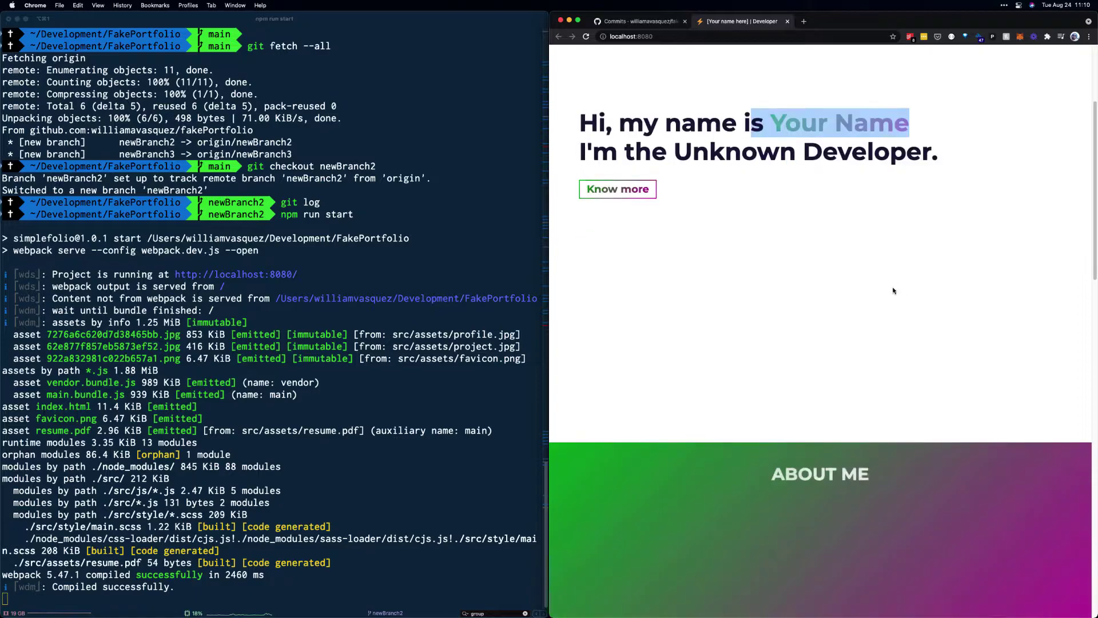
scroll(901, 292, down, 1)
scroll(891, 287, down, 2)
scroll(892, 286, down, 1)
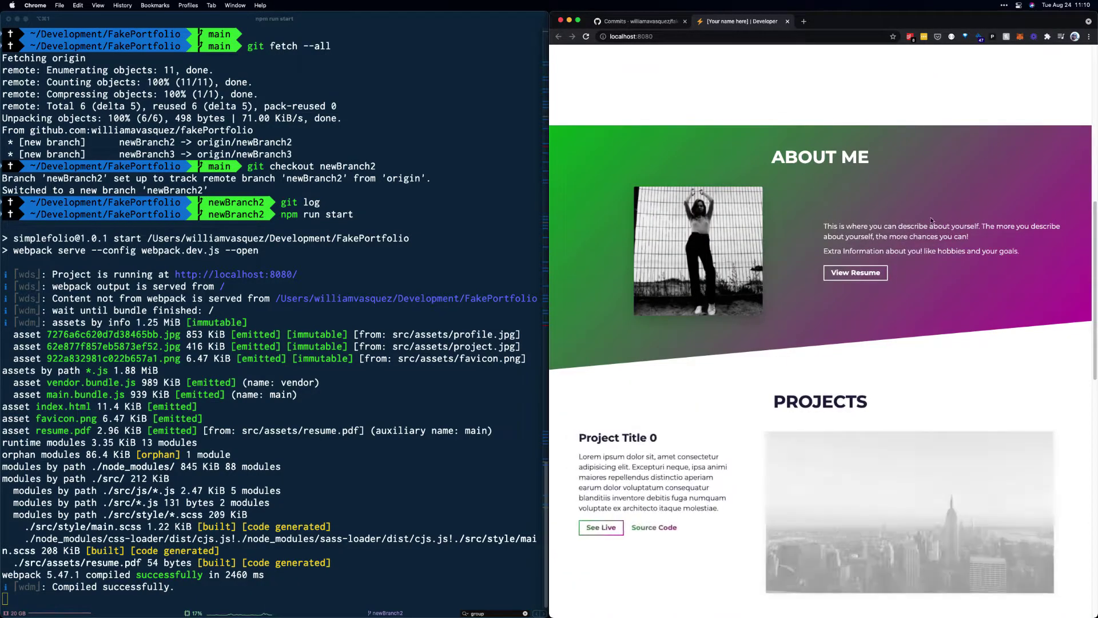
scroll(941, 268, down, 1)
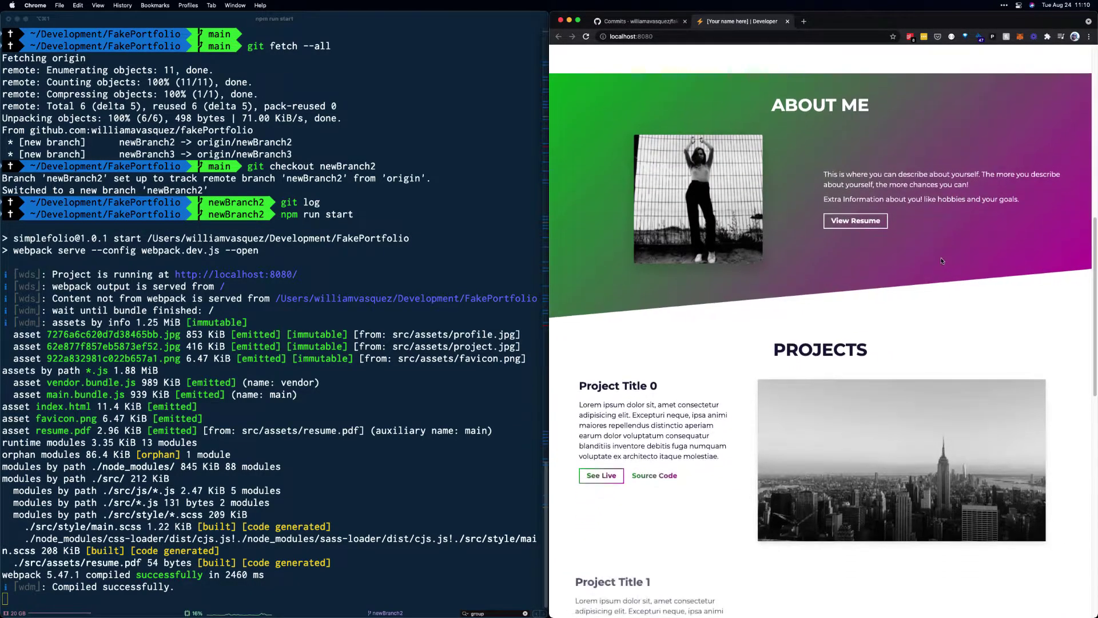
scroll(942, 268, down, 2)
scroll(946, 271, down, 2)
scroll(946, 272, down, 2)
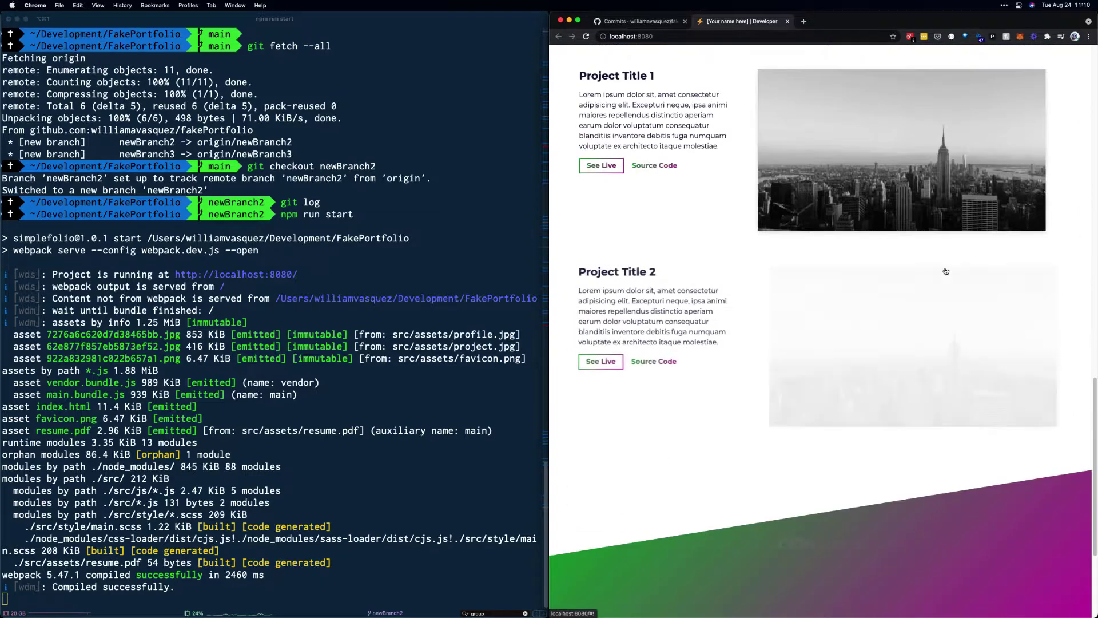
scroll(944, 269, down, 2)
scroll(943, 266, up, 3)
scroll(944, 266, up, 2)
scroll(817, 201, up, 4)
scroll(790, 195, up, 2)
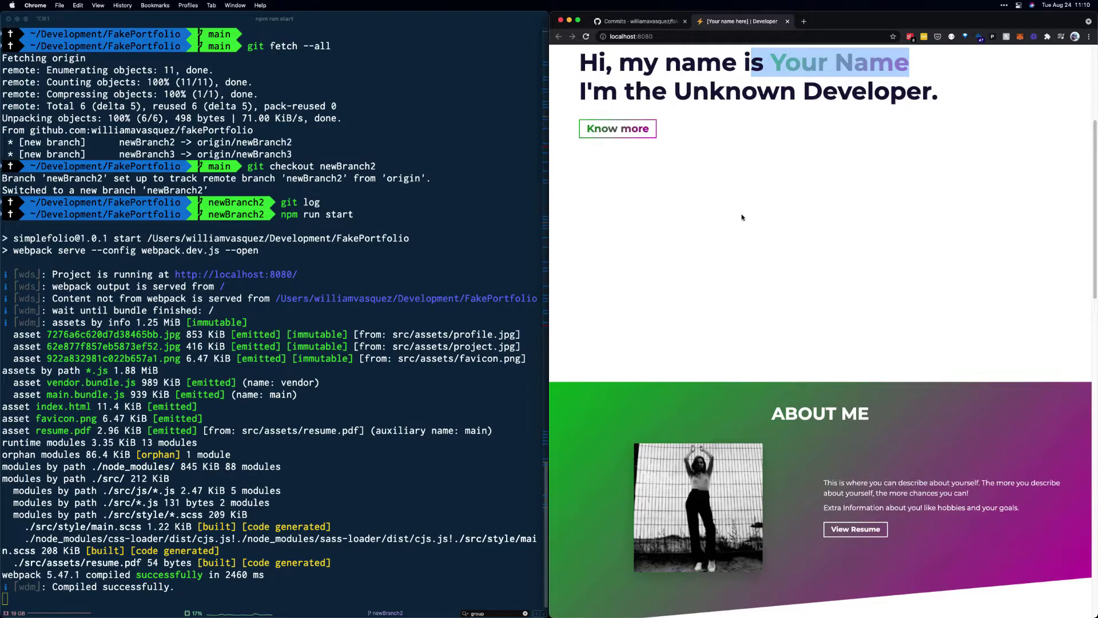
scroll(743, 104, up, 2)
scroll(437, 296, up, 5)
scroll(437, 296, down, 3)
scroll(437, 296, down, 3)
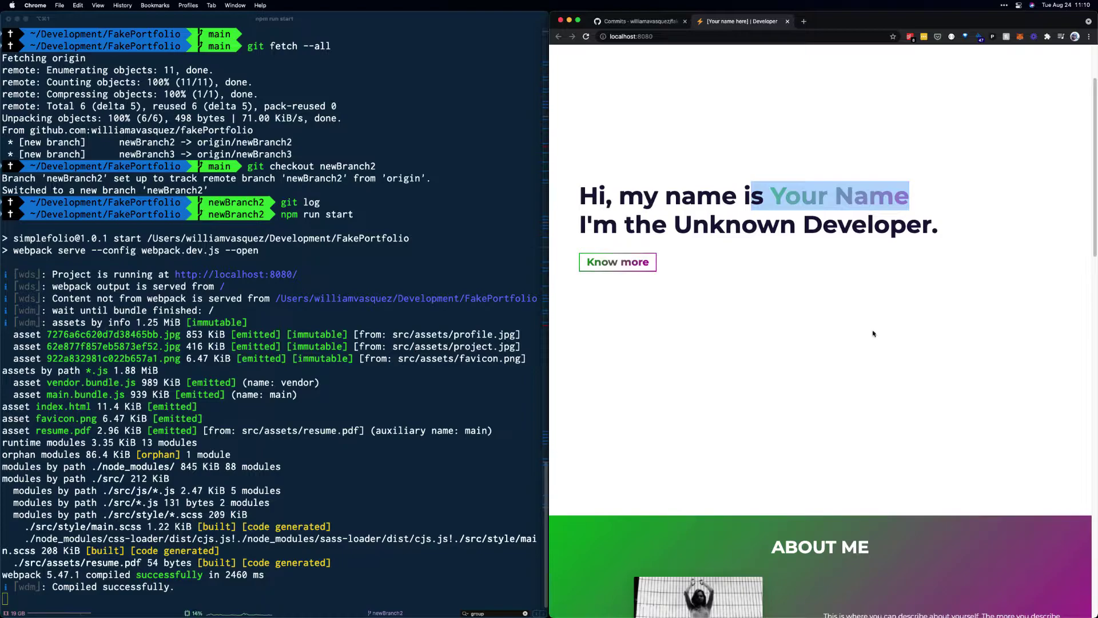
scroll(835, 322, down, 5)
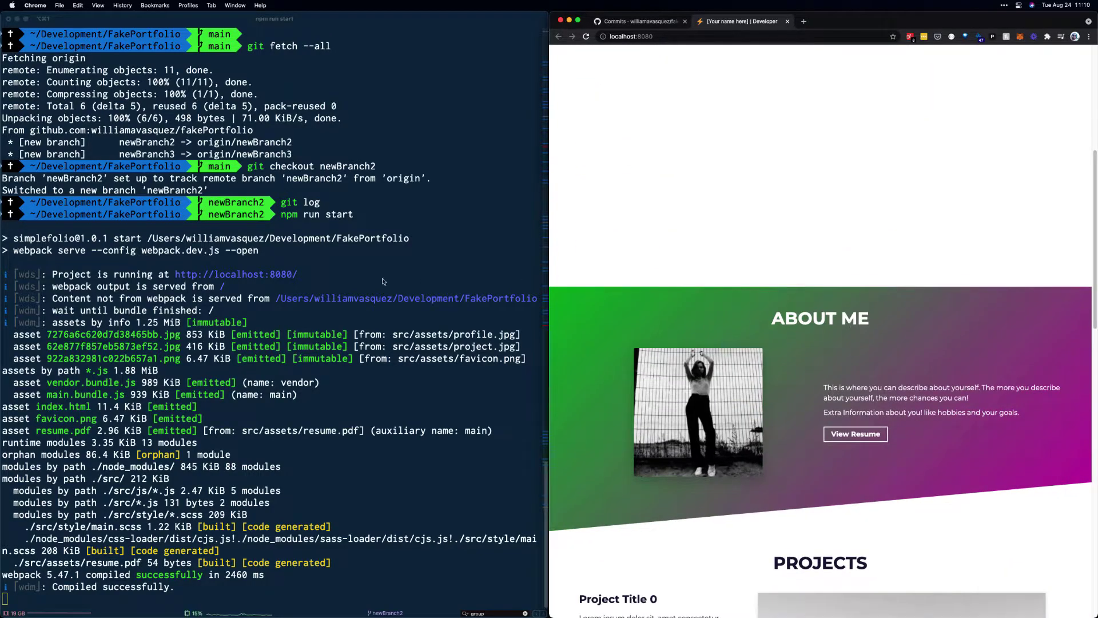
Open src/style/abstracts/_variables.scss and select the #02b008 and #cd00ae colour lines
key(ctrl+Up)
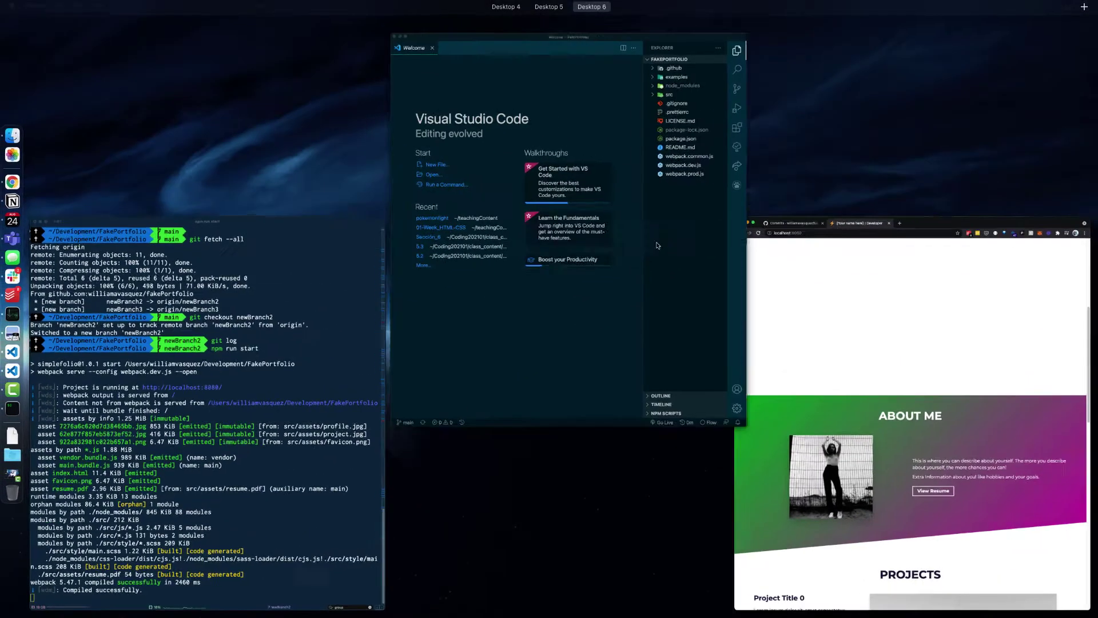
click(701, 103)
click(978, 105)
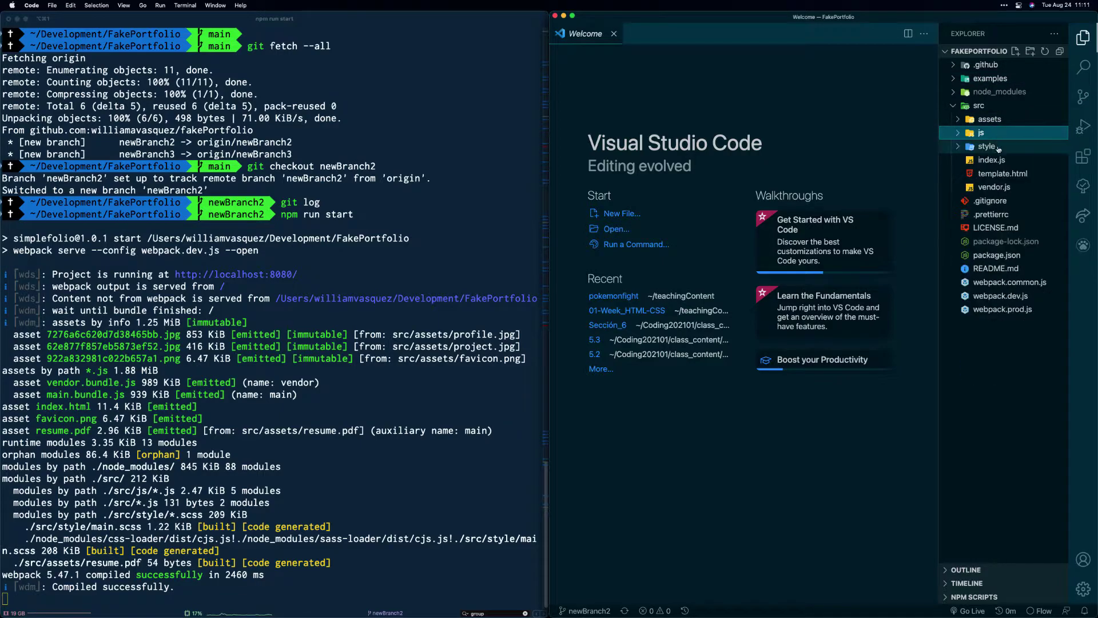
click(986, 146)
click(1000, 161)
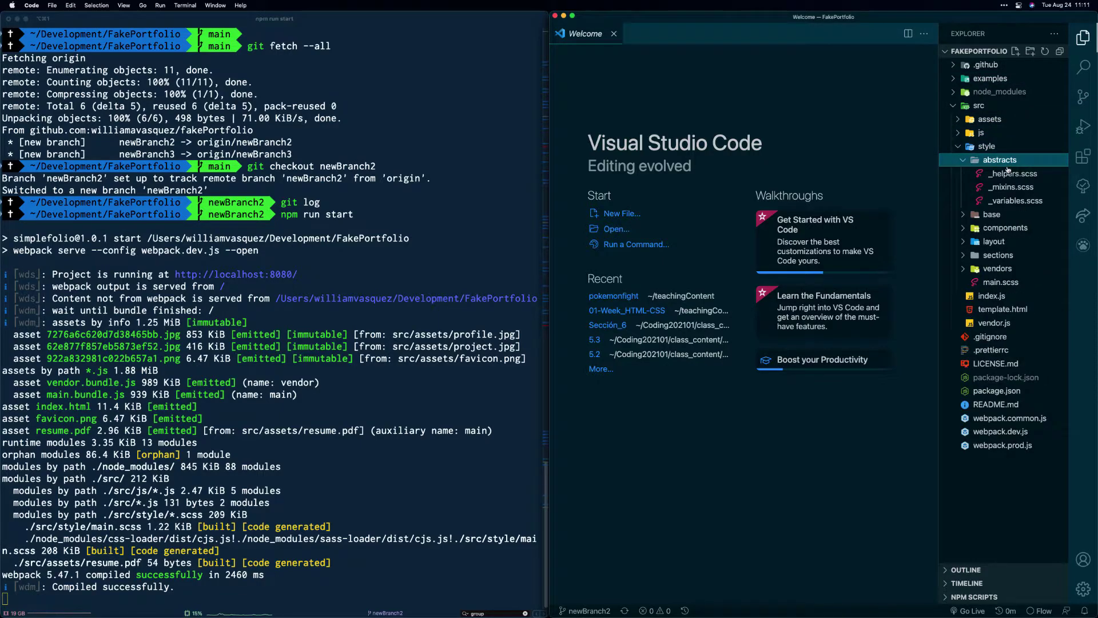
click(1014, 200)
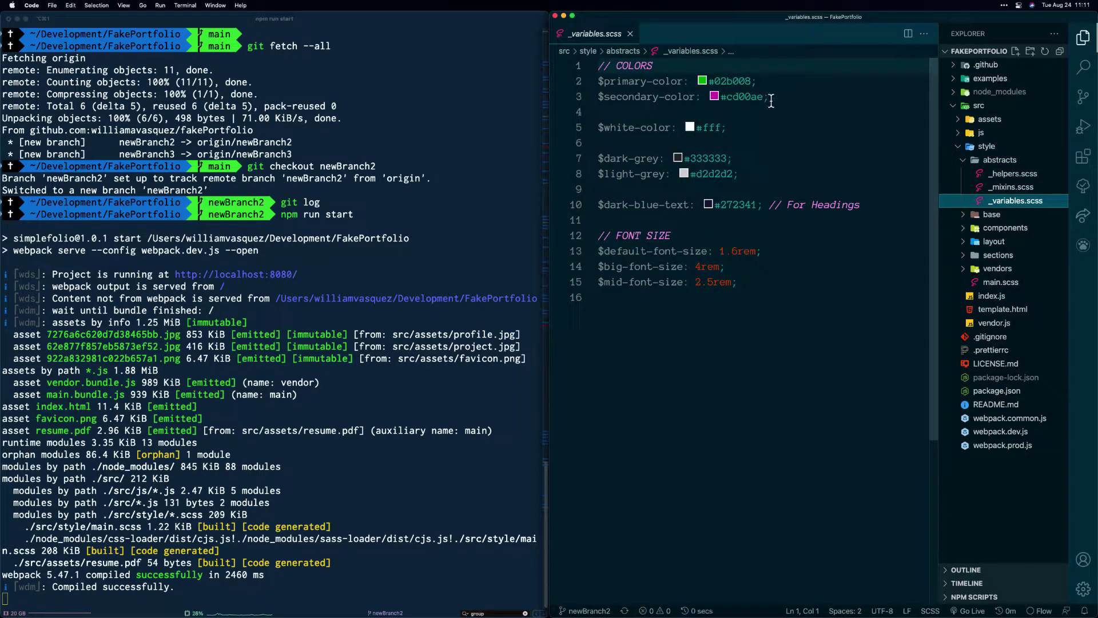
drag(772, 97, 687, 81)
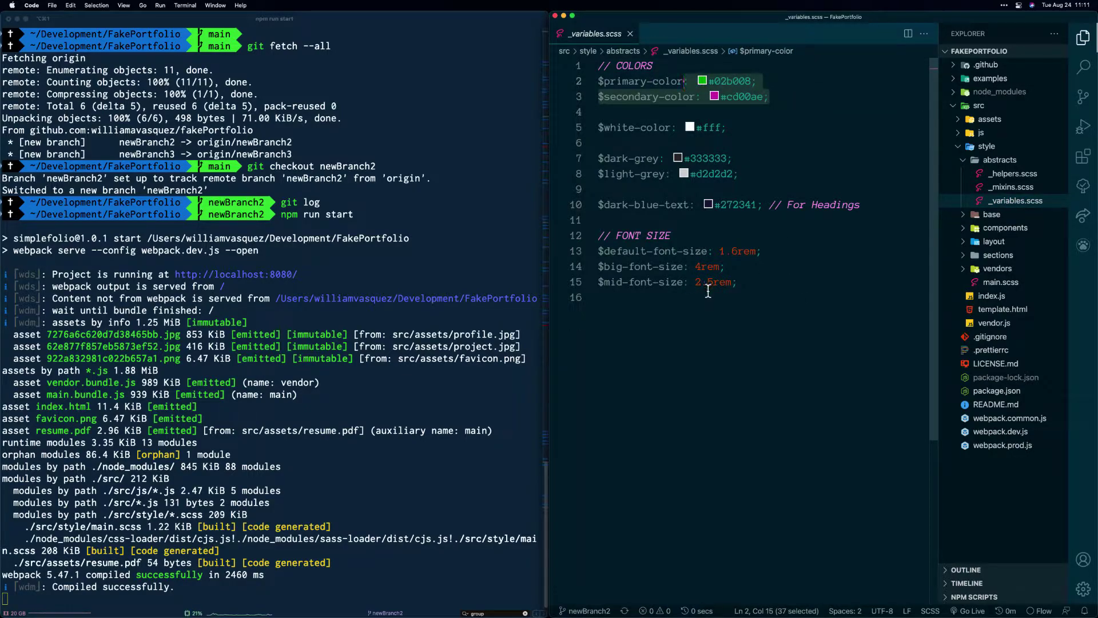
mouse_move(730, 80)
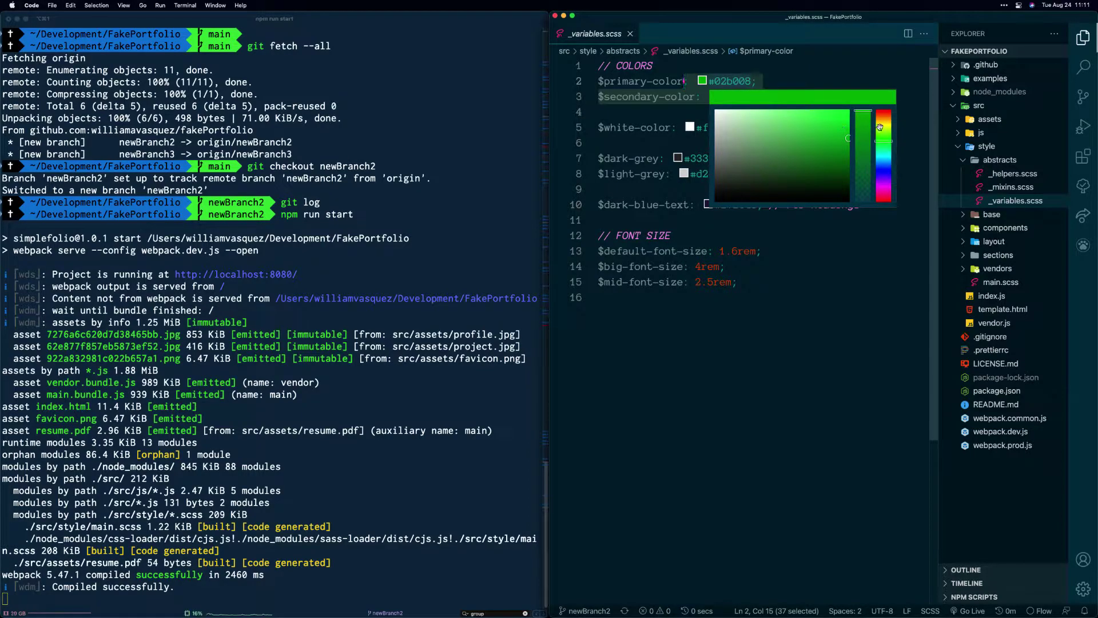
Stop the dev server, clear the terminal and list the project files
click(469, 252)
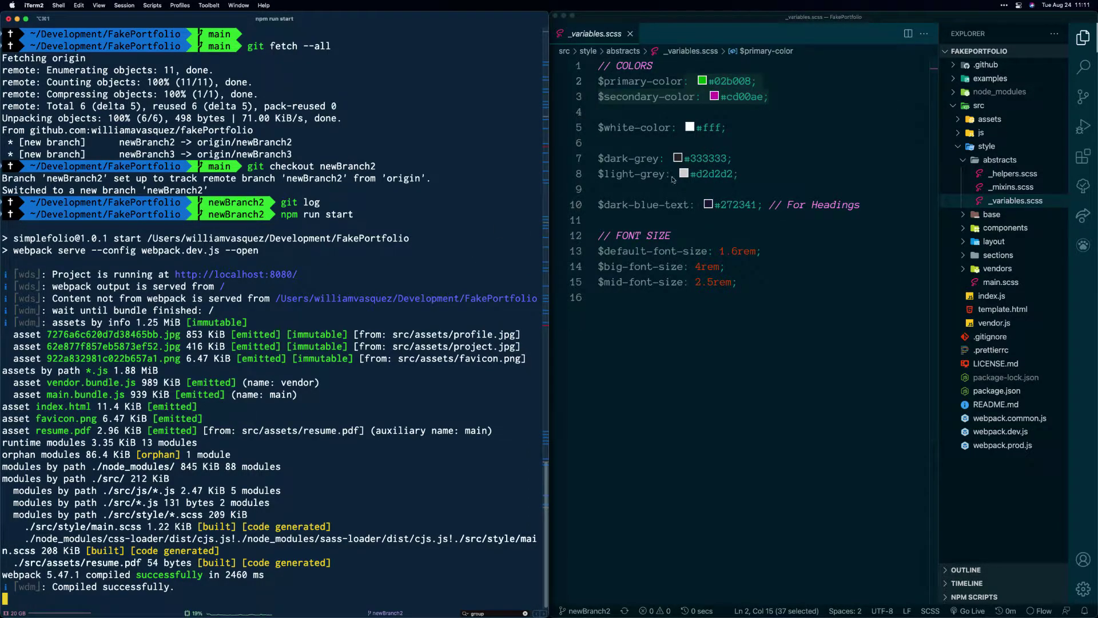
text(:wq)
key(Return)
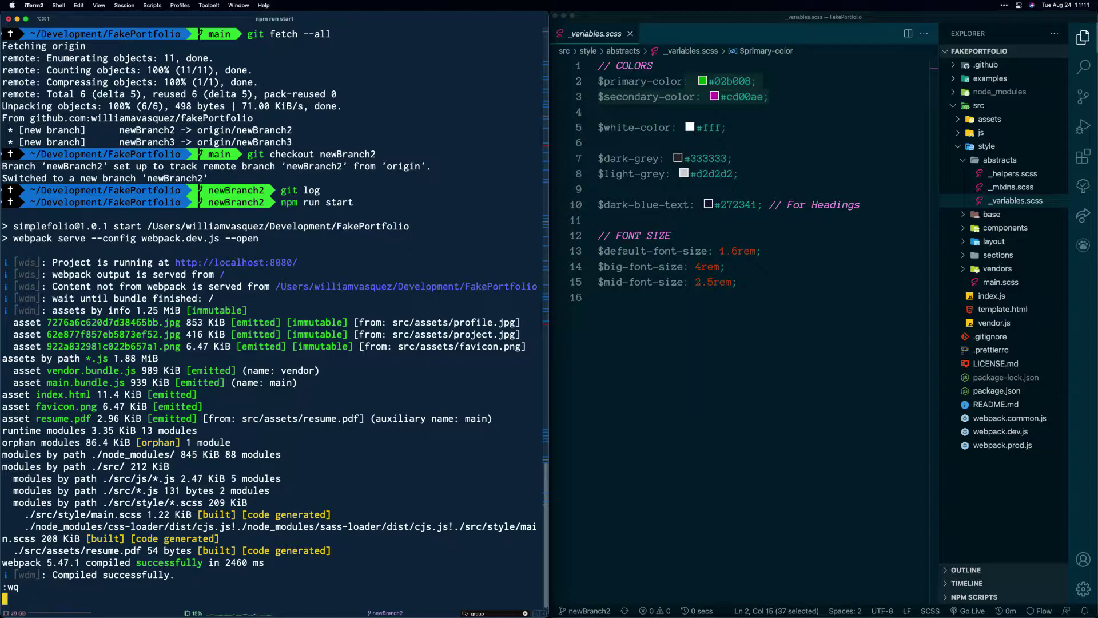
key(ctrl+c)
key(Return)
key(Return)
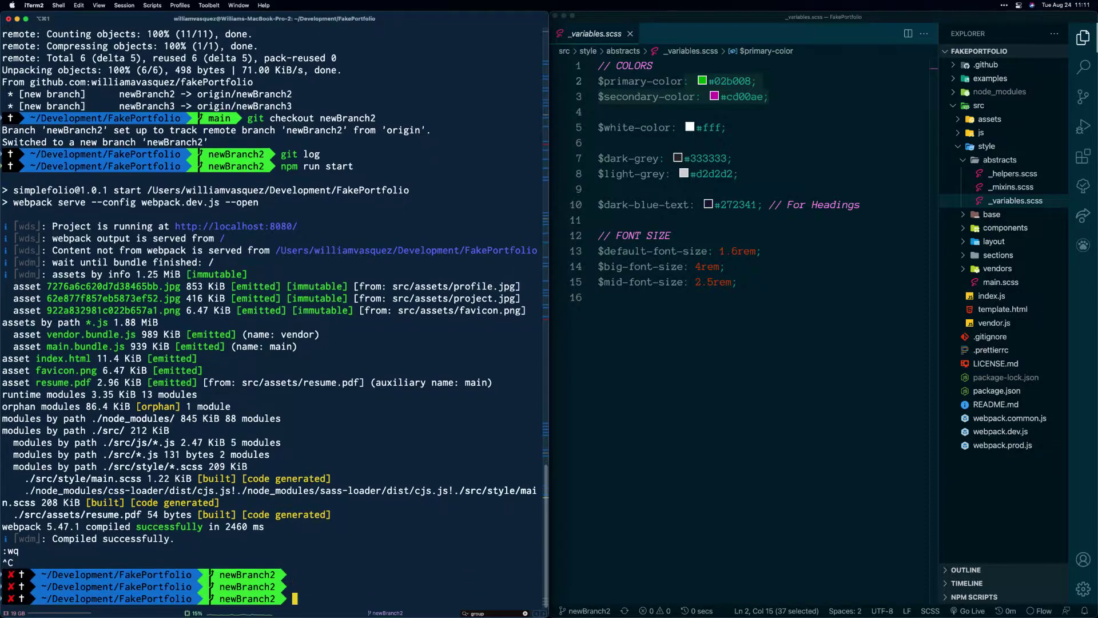
text(clear)
key(Return)
text(ls)
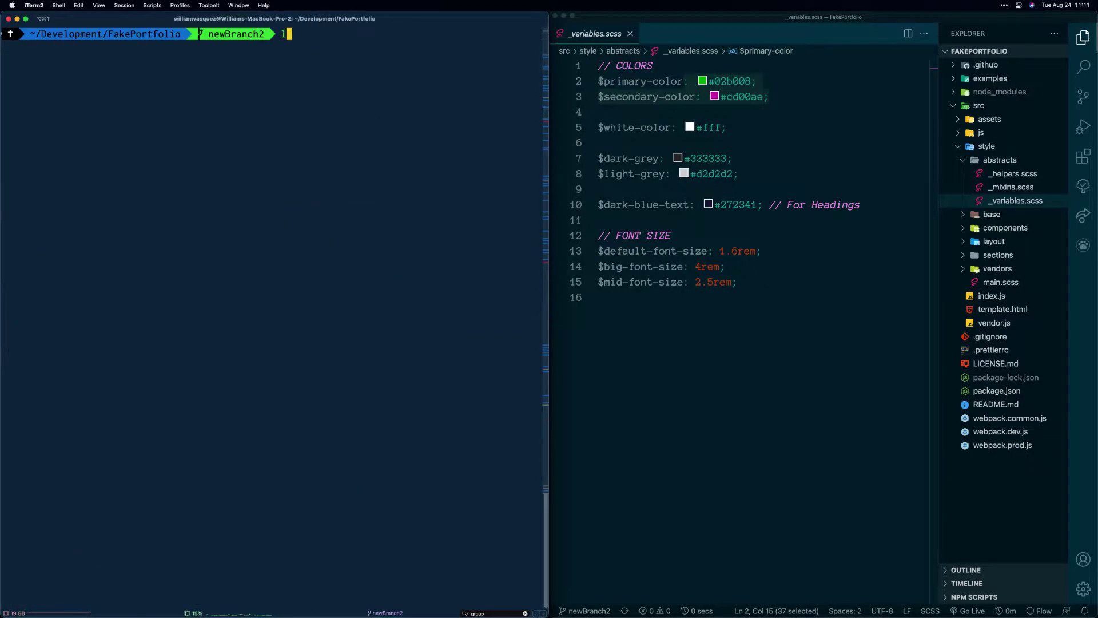
key(Return)
text(git checkout main)
Switch to main and list the local branches
key(Return)
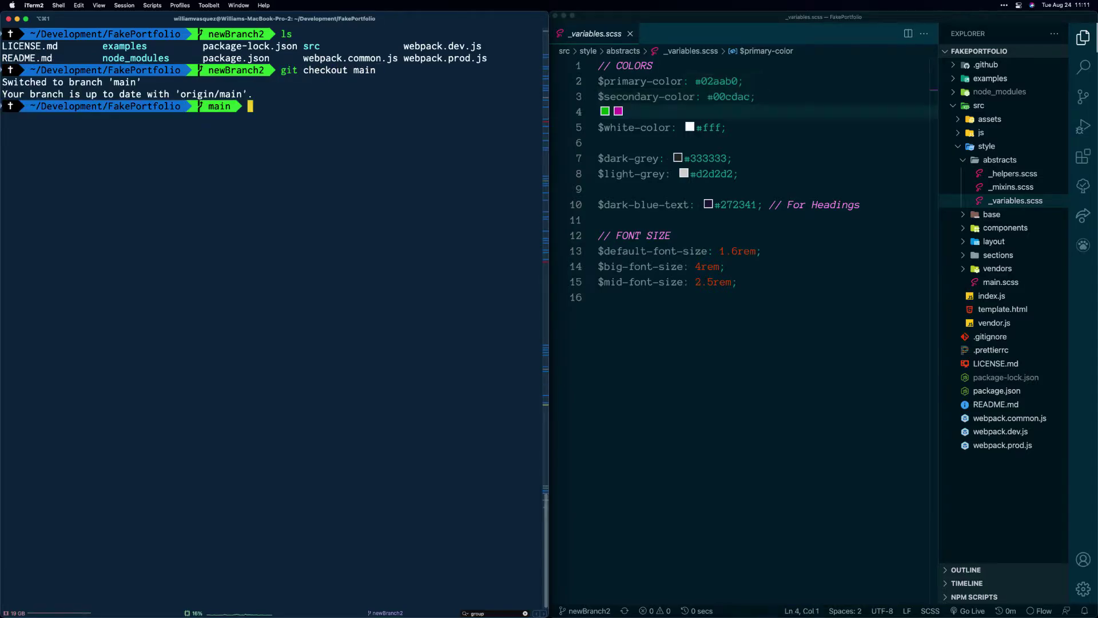
text(ls)
key(ctrl+l)
key(Return)
text(git branch)
key(Return)
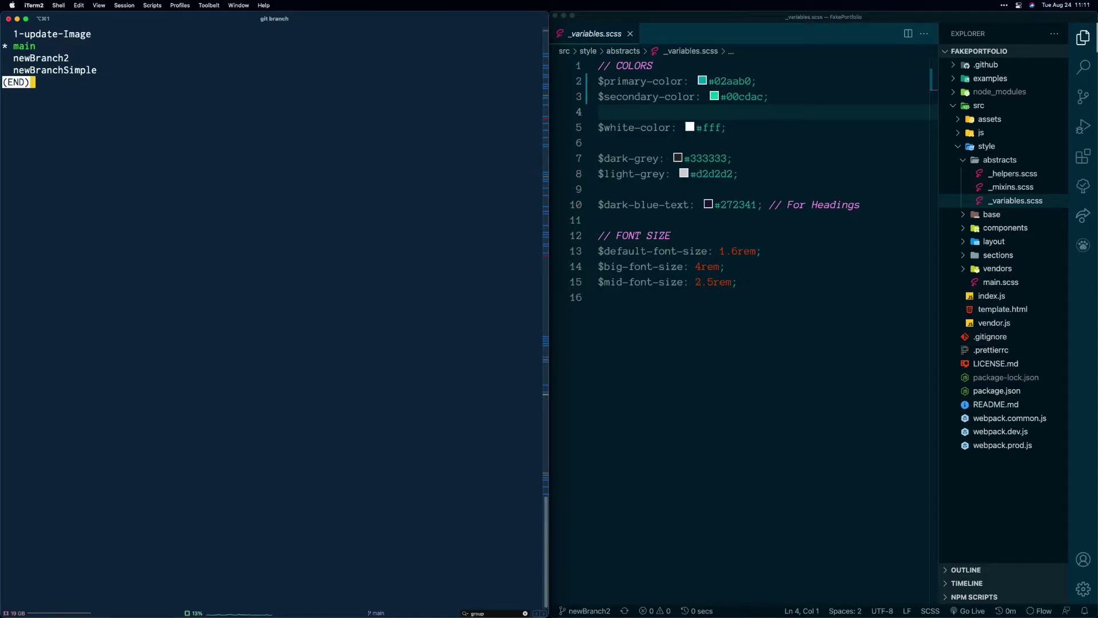
key(Down)
key(q)
key(Return)
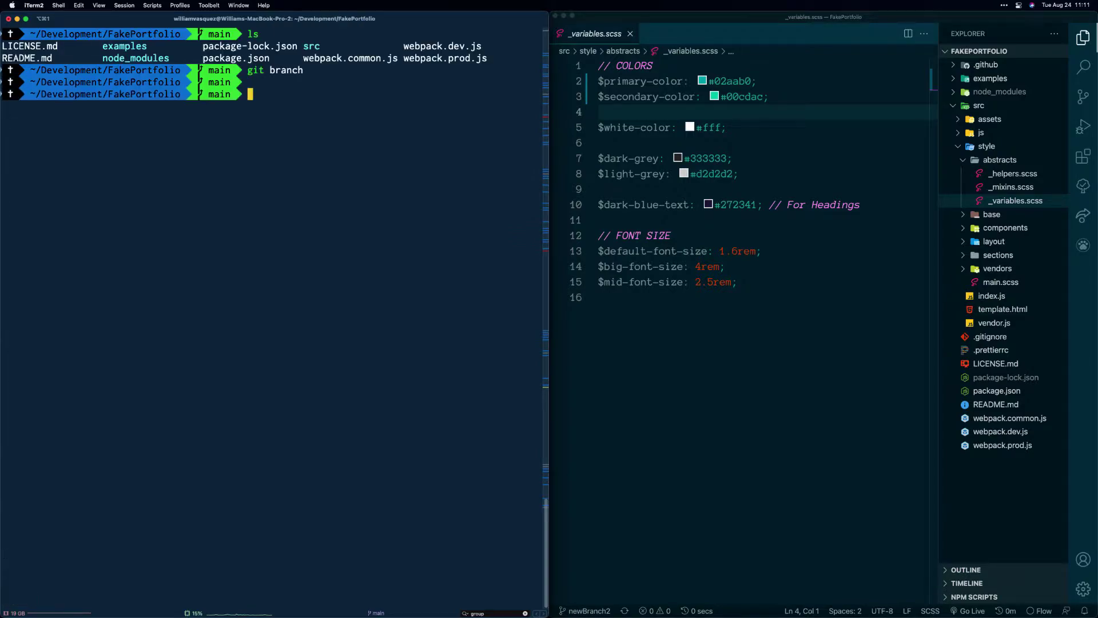
text(git checkout br)
Check out newBranchSimple and show its teal colours #02aab0 and #00cdac
key(BackSpace)
key(BackSpace)
text(new)
key(Tab)
key(Tab)
key(Tab)
key(Tab)
key(Return)
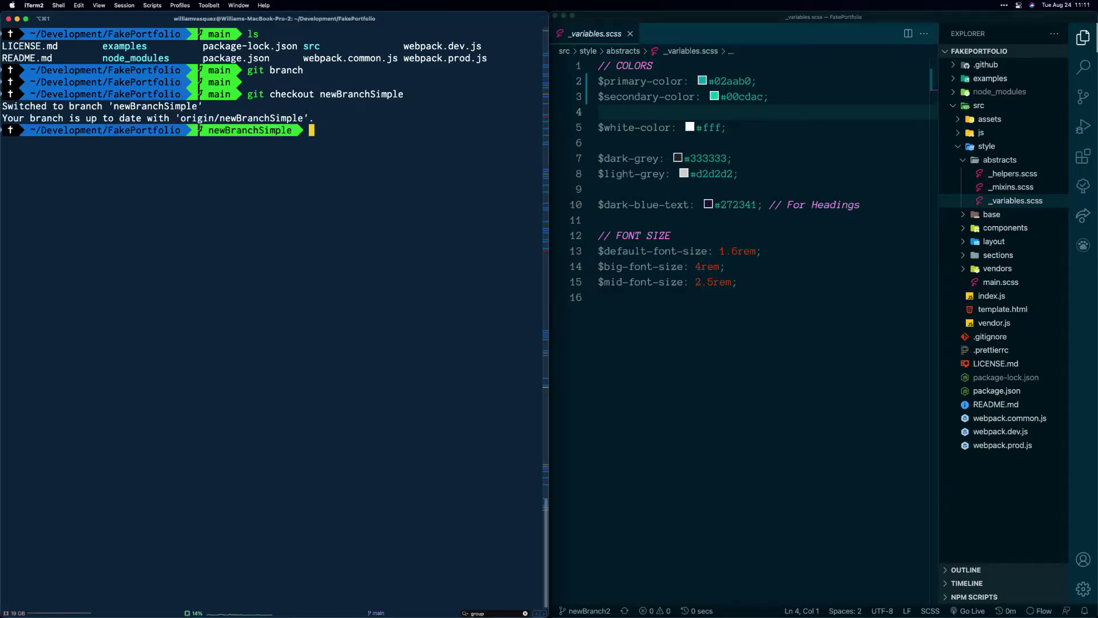
text(ls)
key(Return)
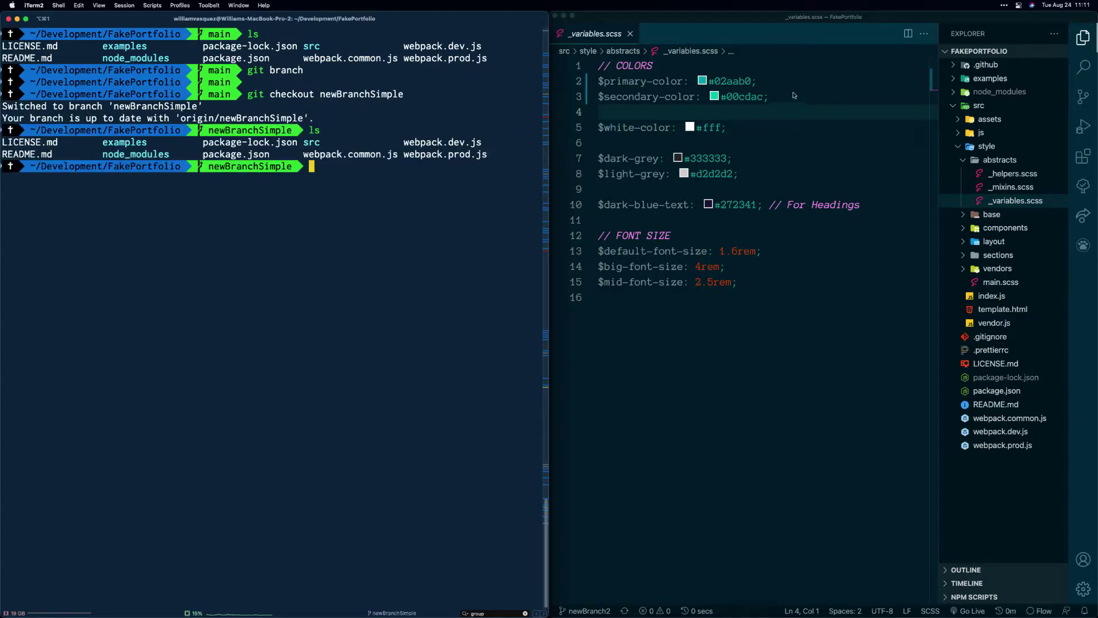
drag(772, 97, 578, 82)
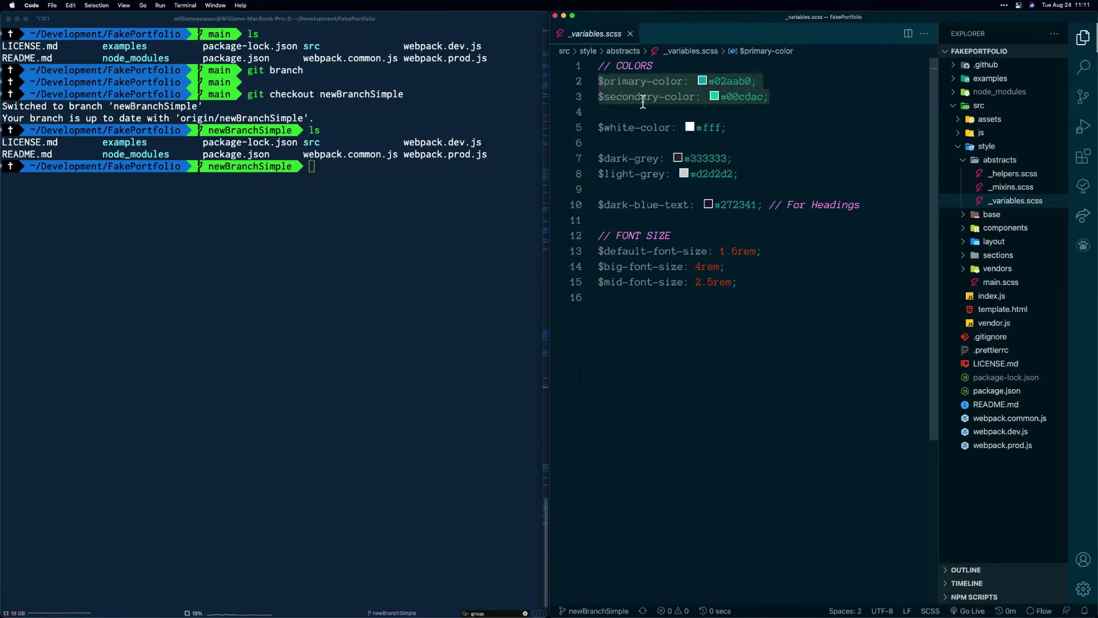
Serve newBranchSimple with npm run start and view the teal portfolio at localhost:8080
click(359, 180)
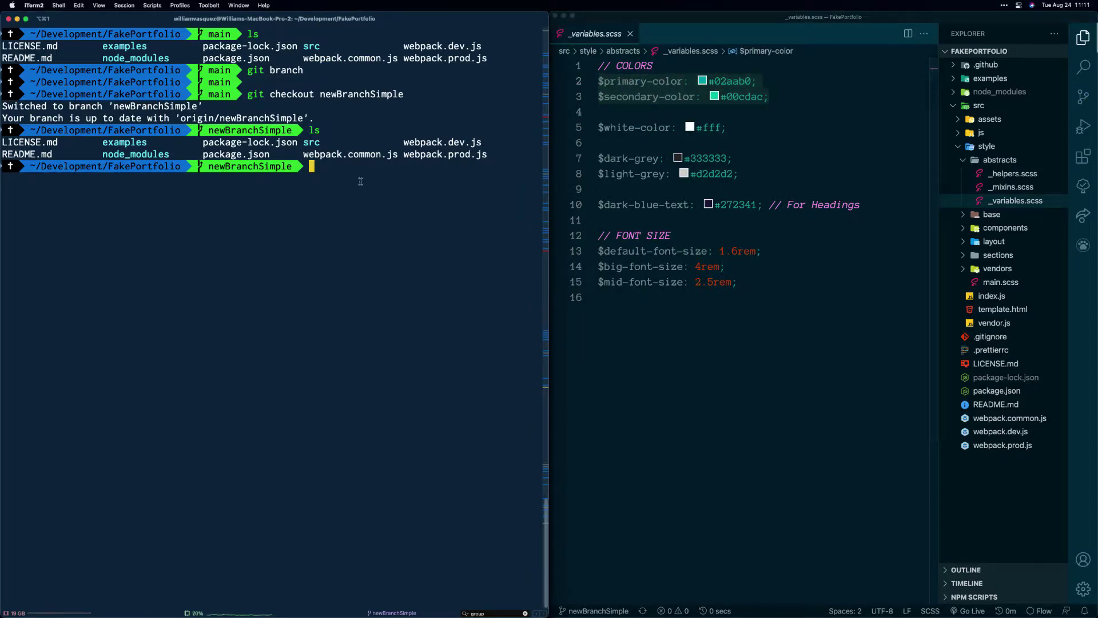
text(npm run start)
key(Return)
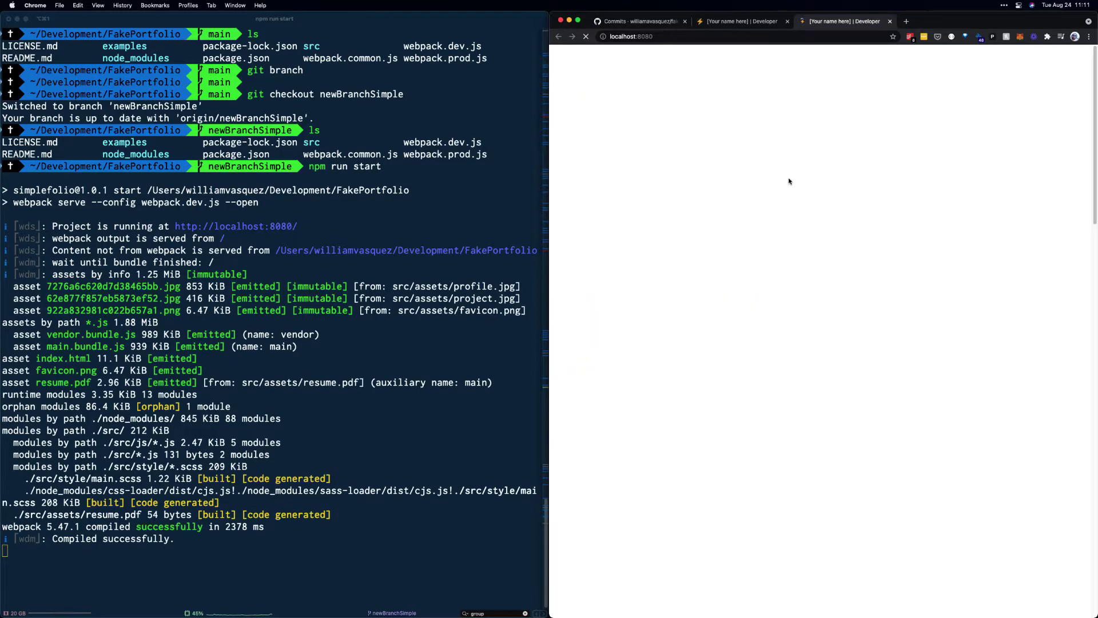
scroll(761, 202, down, 5)
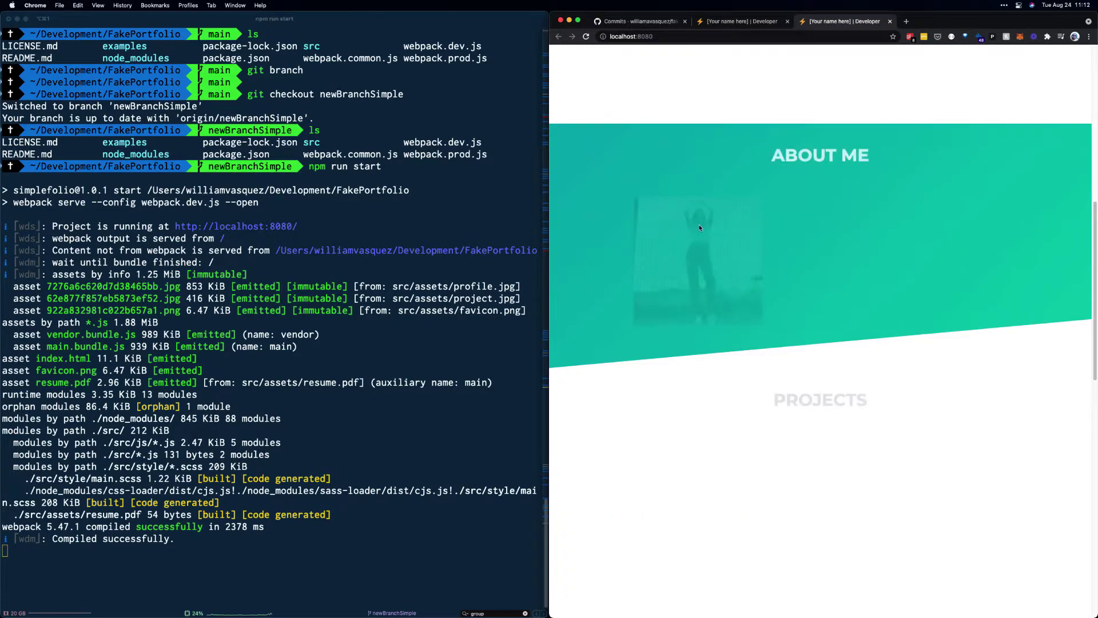
scroll(858, 249, down, 3)
scroll(854, 251, down, 5)
scroll(850, 253, up, 6)
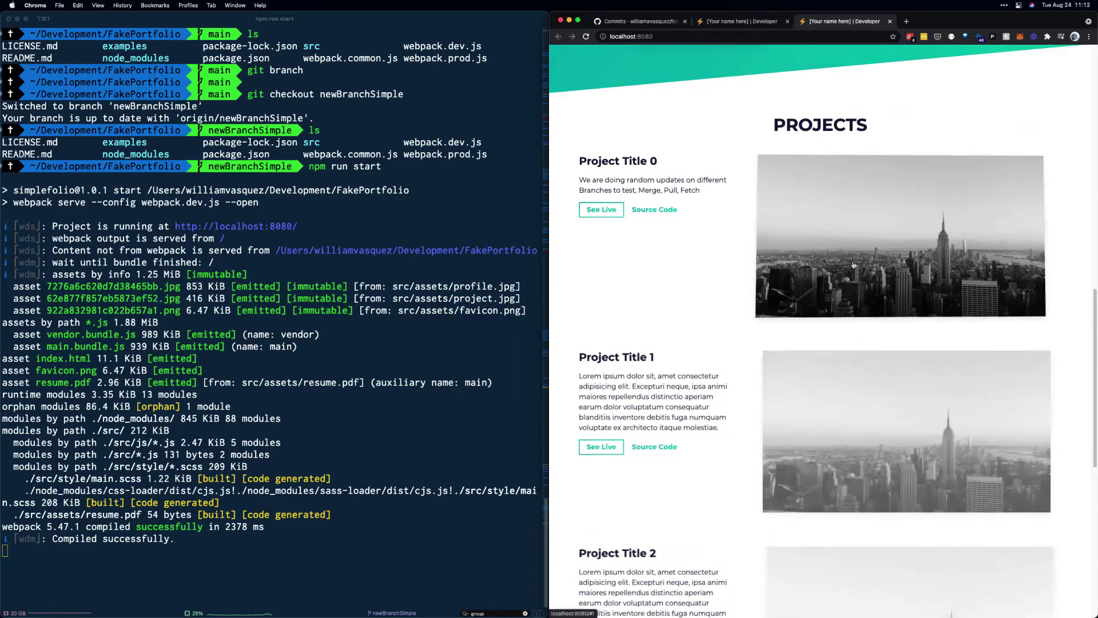
scroll(845, 256, up, 3)
scroll(841, 258, up, 5)
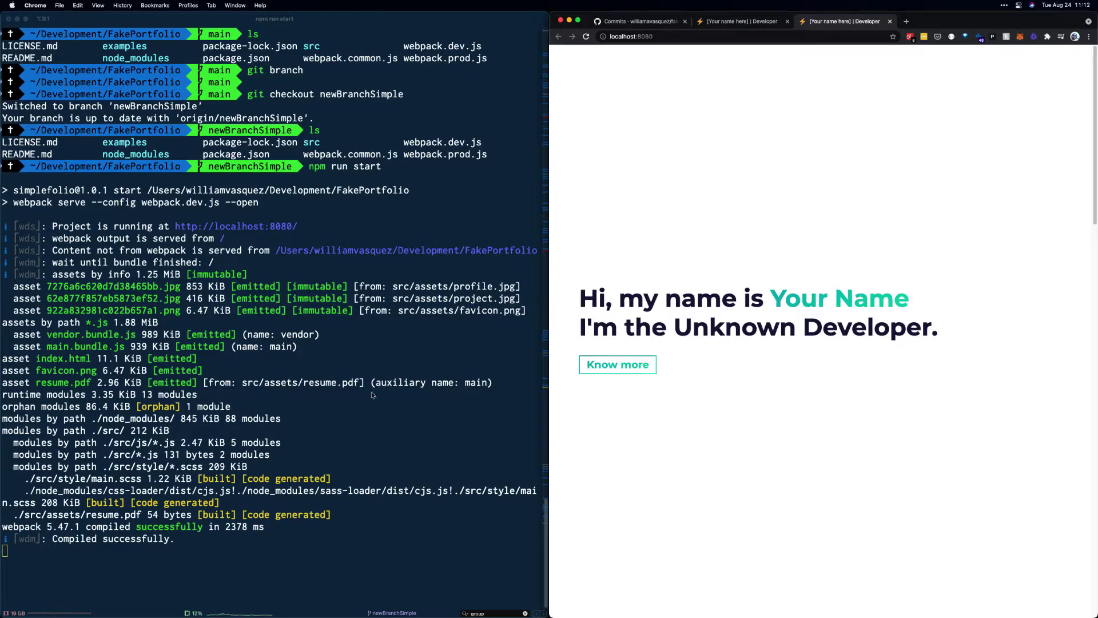
click(388, 518)
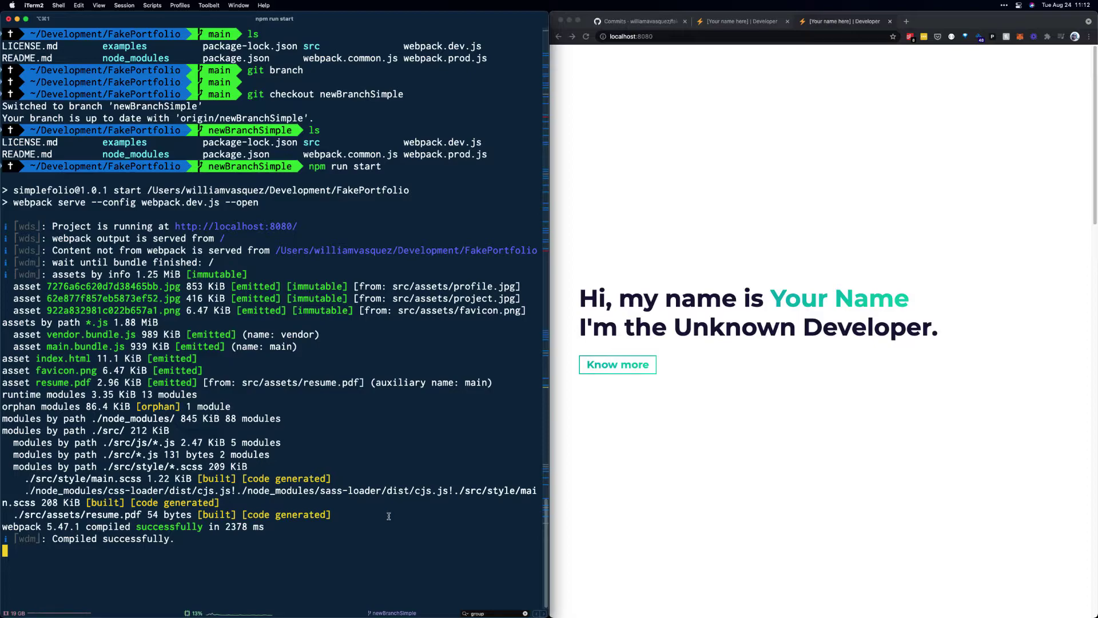
Stop the dev server, clear the screen and list the project files
key(ctrl+c)
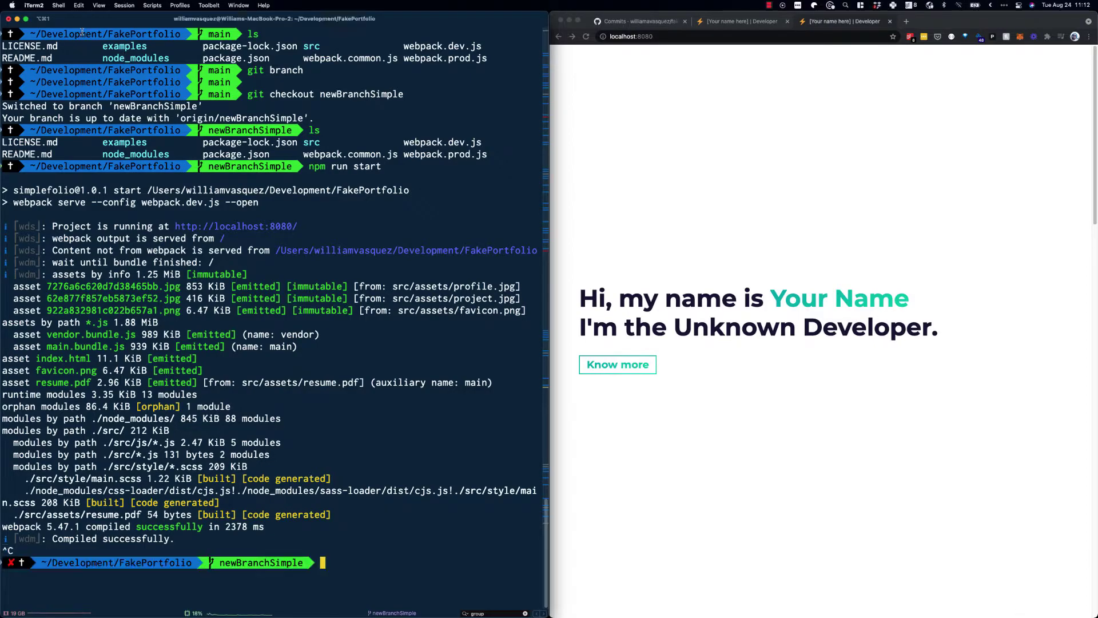
text(clear)
key(Return)
text(ls)
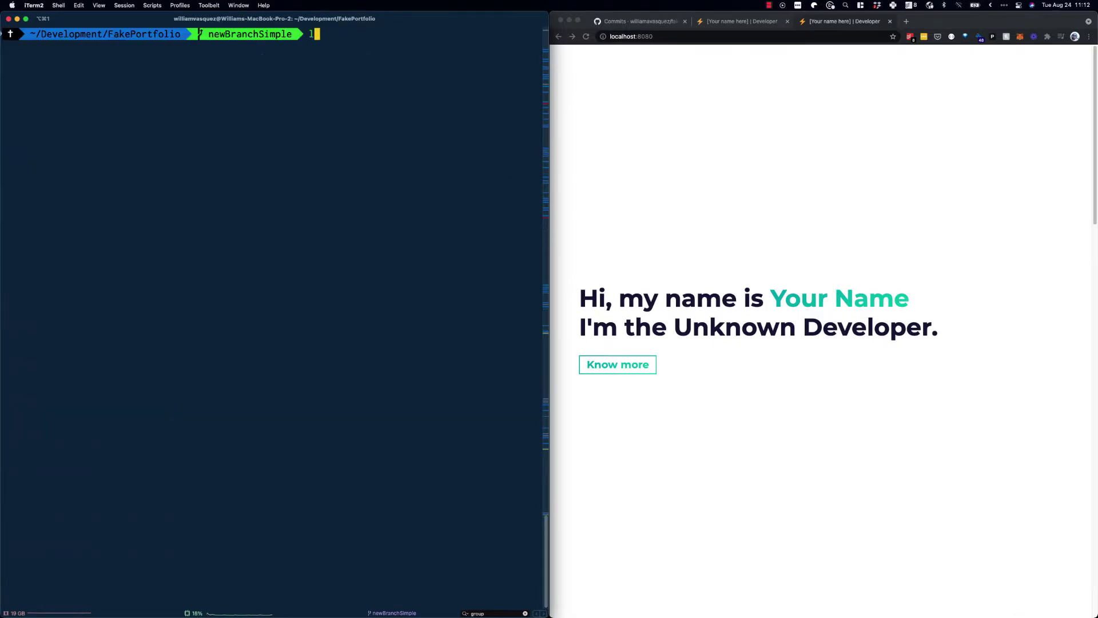
key(Return)
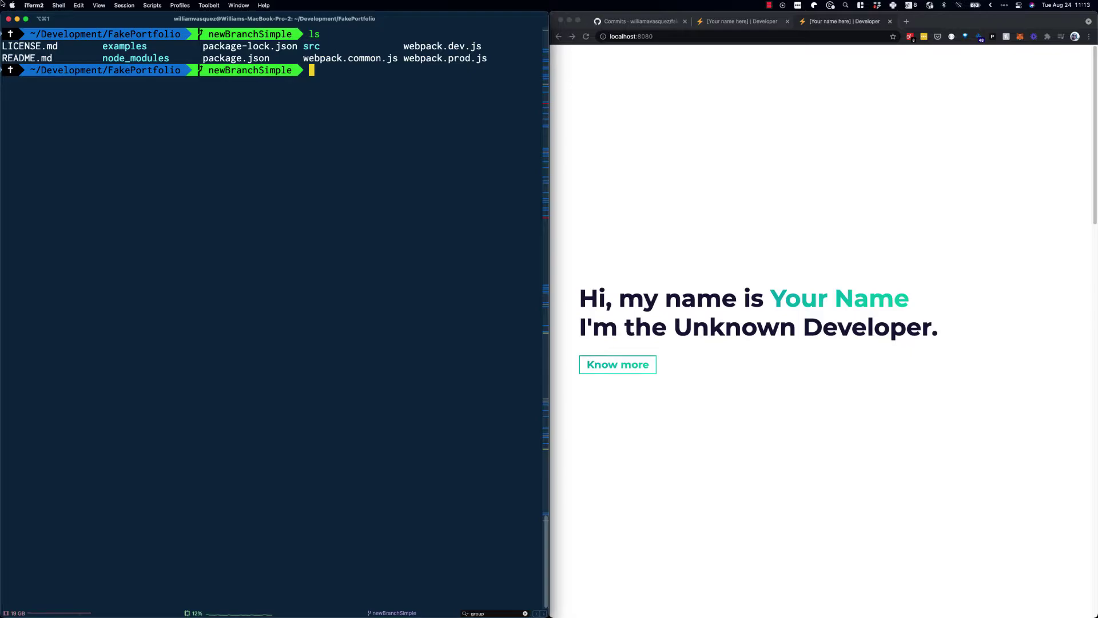
Place VS Code beside the terminal with colour lines 2–3 selected
key(ctrl+Up)
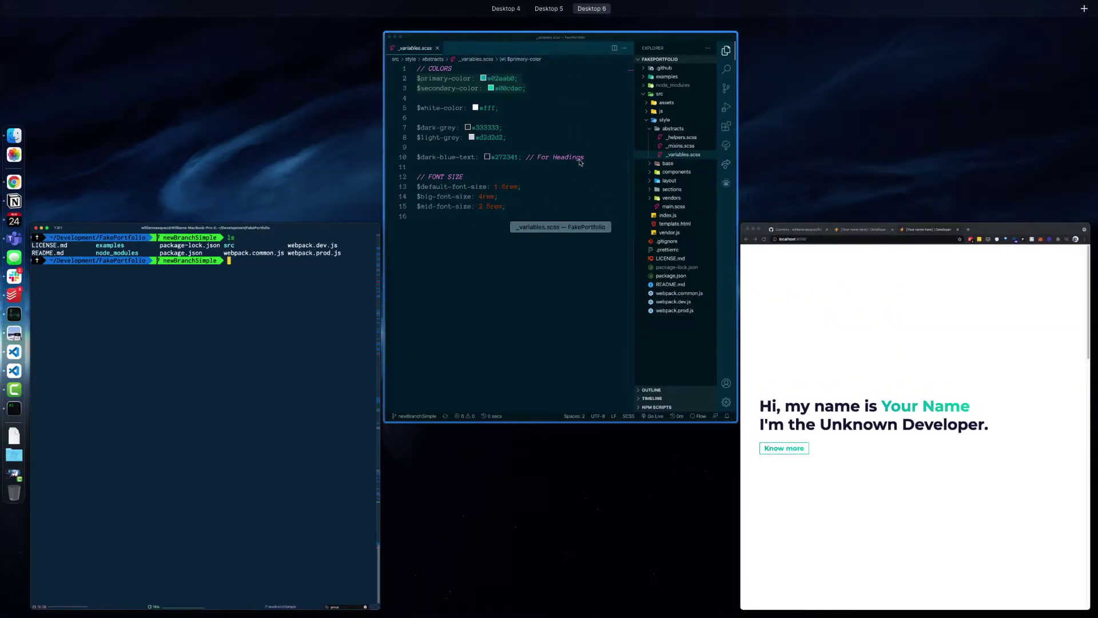
click(581, 159)
drag(772, 102, 599, 81)
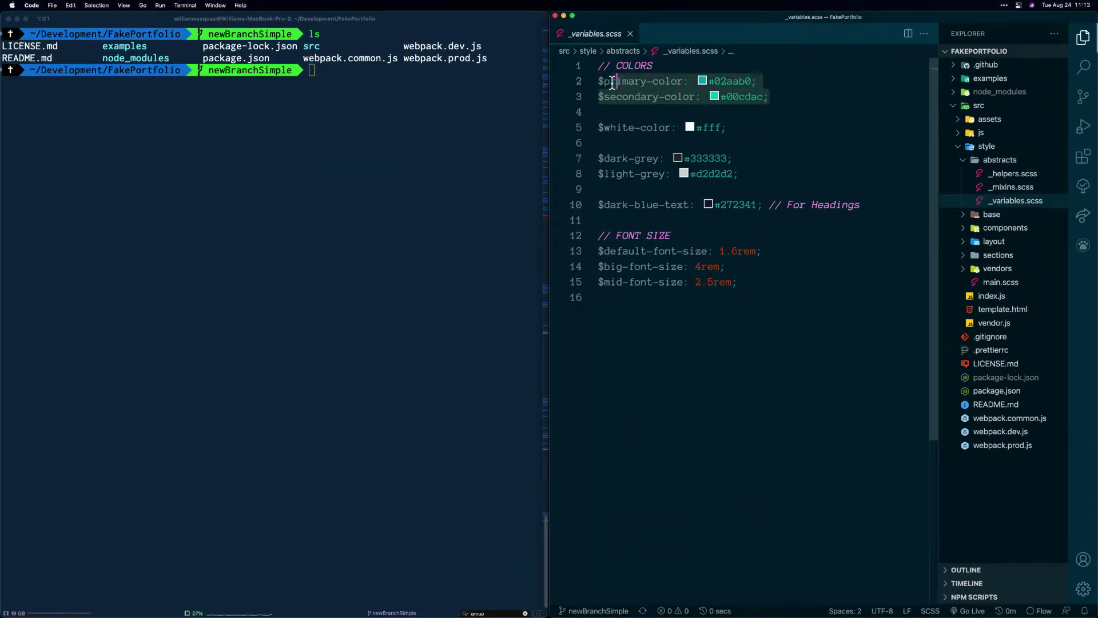
click(375, 91)
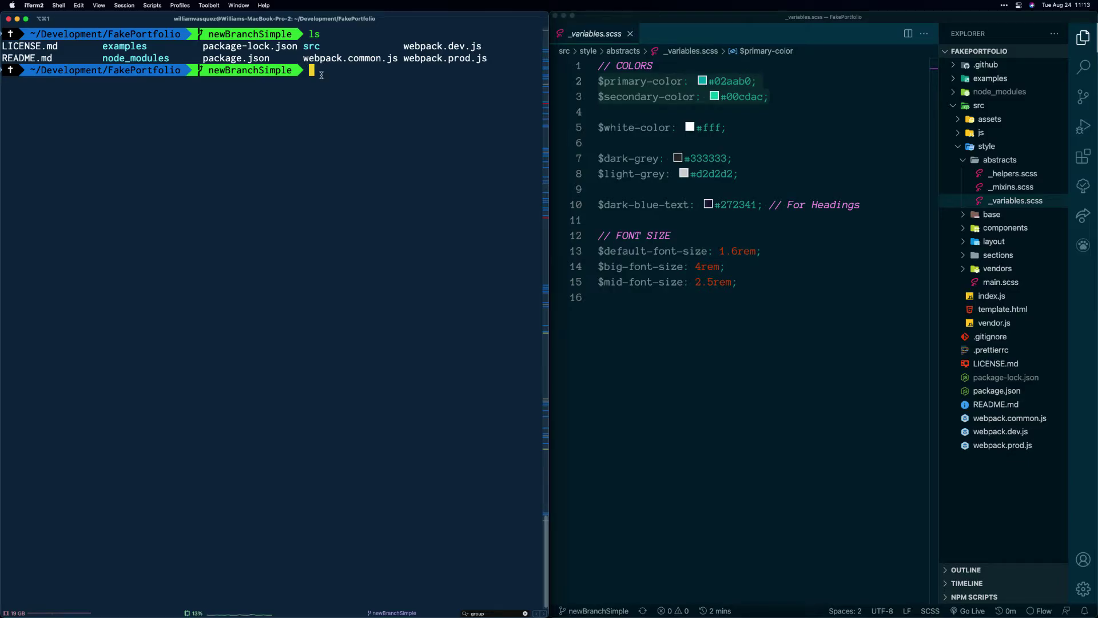
text(git)
text(merge )
text(newBranch)
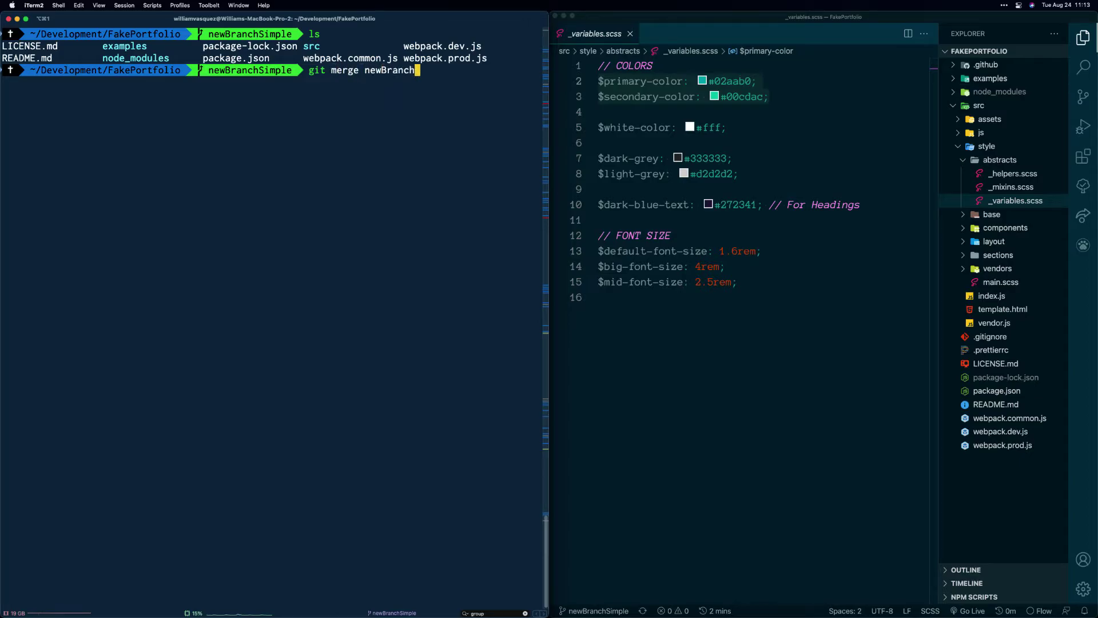
text(2)
Run git merge newBranch2, keeping the default "Merge branch 'newBranch2' into newBranchSimple" message
key(Return)
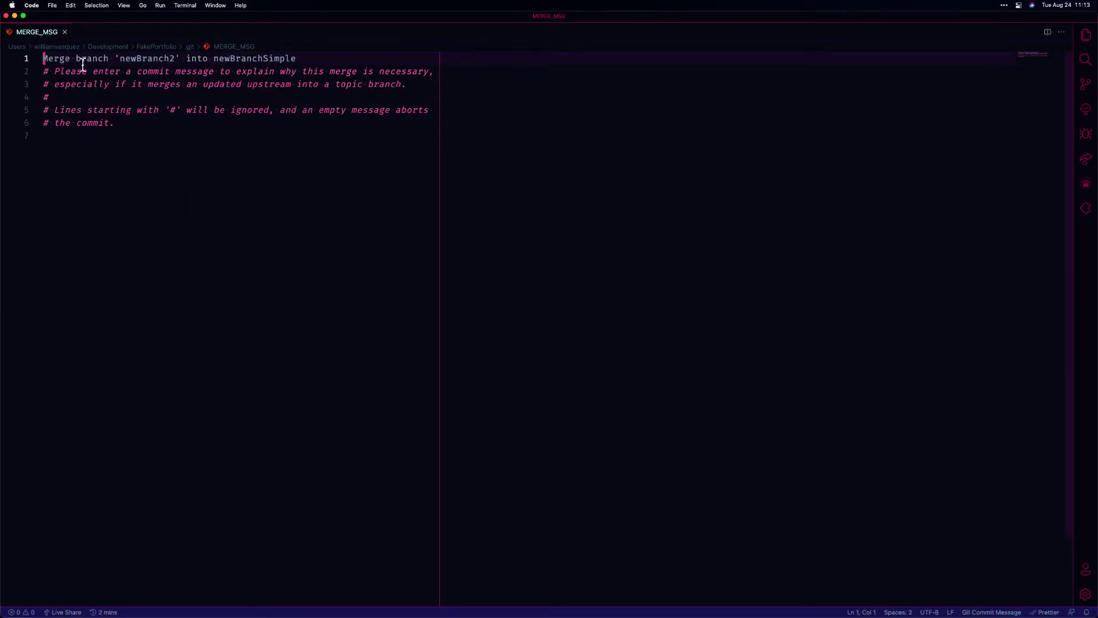
click(295, 58)
shift+click(40, 59)
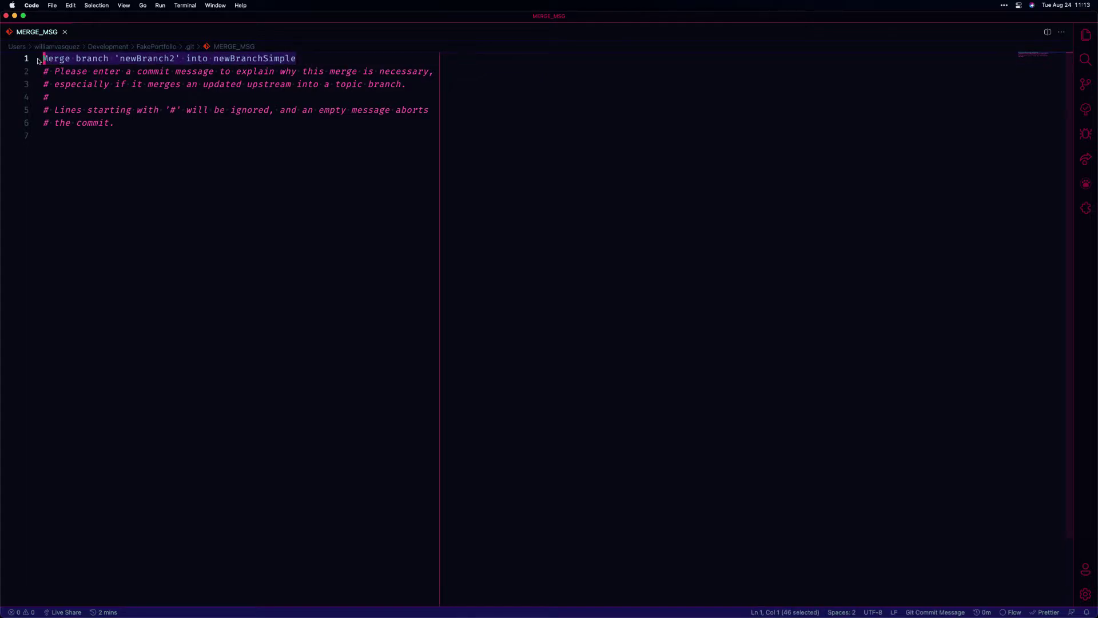
click(338, 172)
Save the merge message and check the green and purple colour lines in _variables.scss
key(super+w)
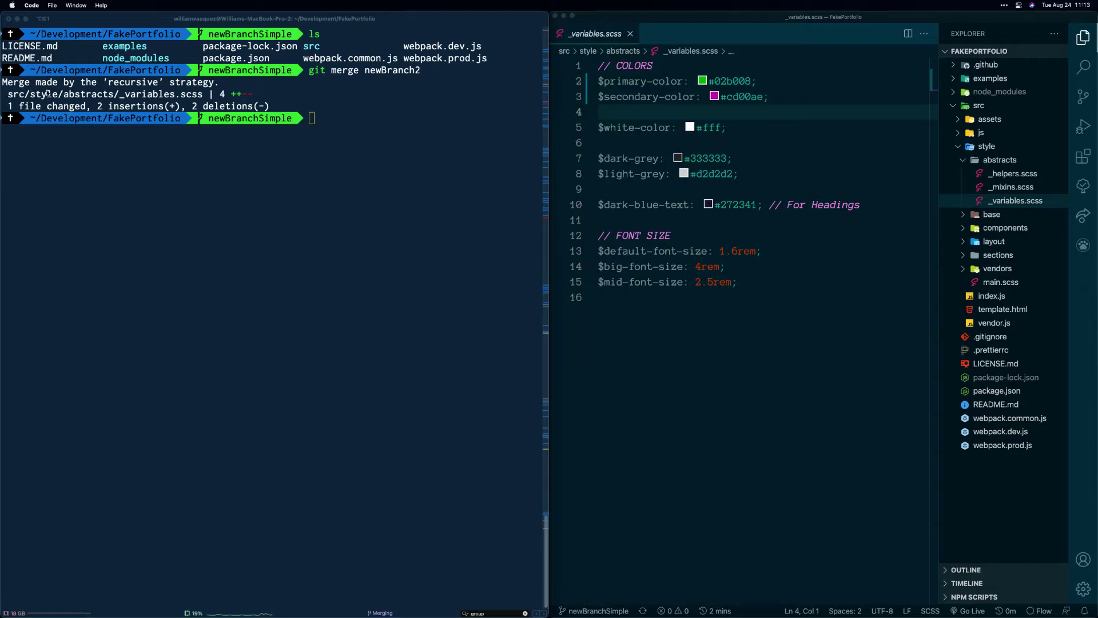
drag(790, 97, 595, 82)
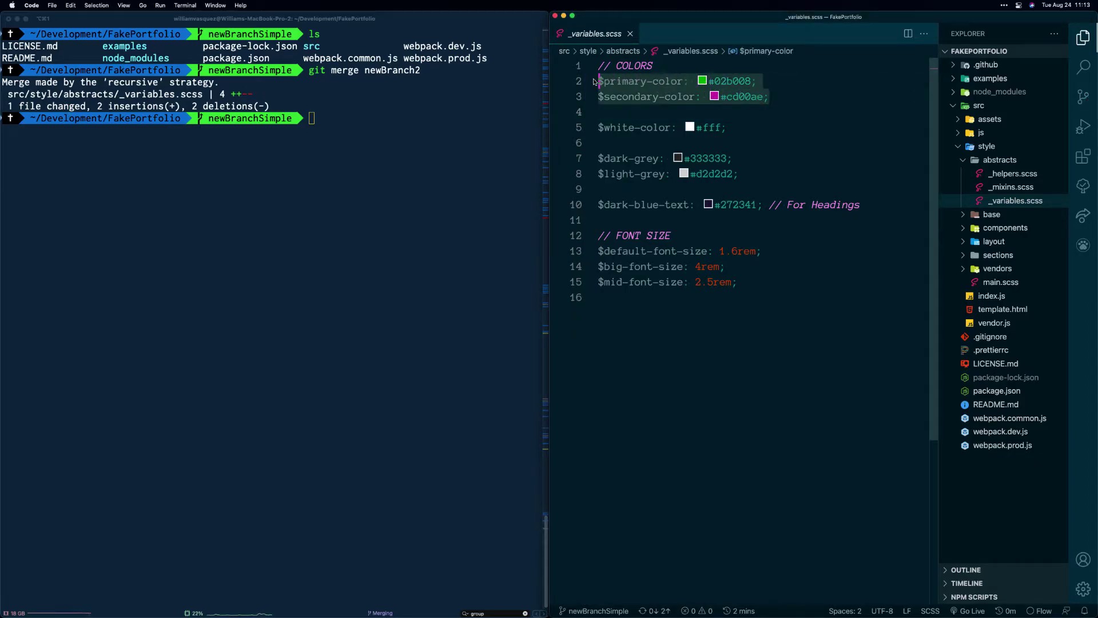
mouse_move(702, 80)
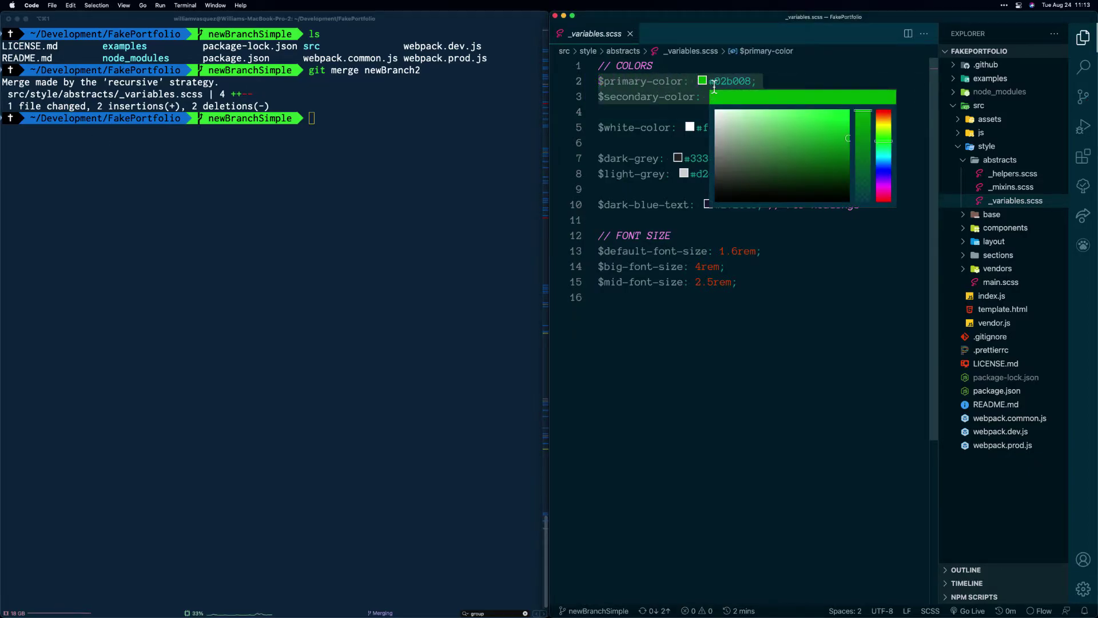
click(781, 97)
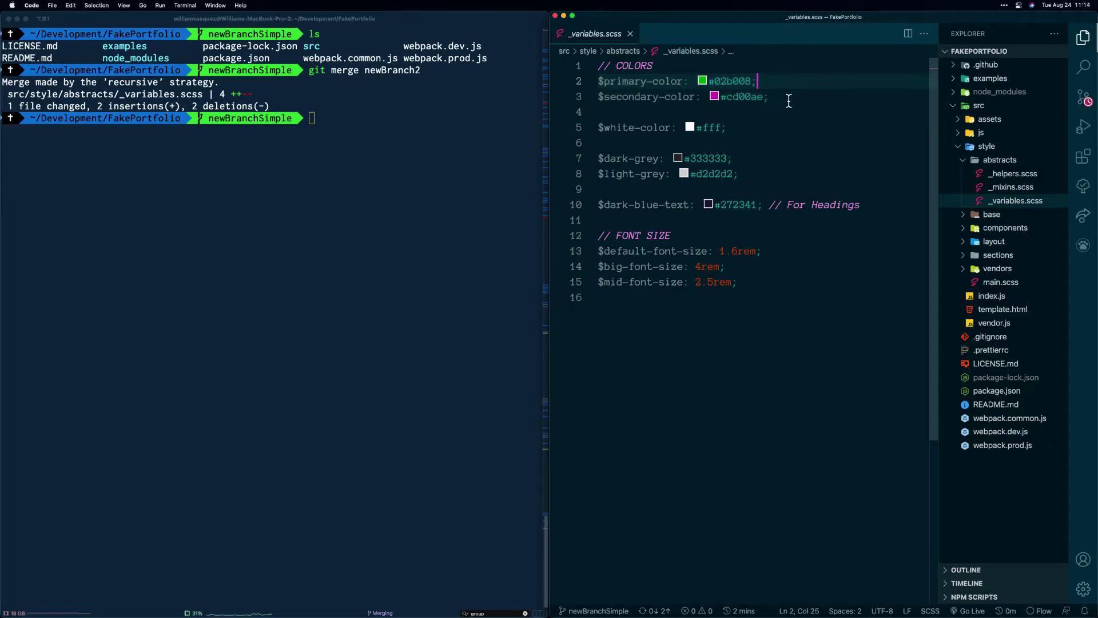
click(602, 112)
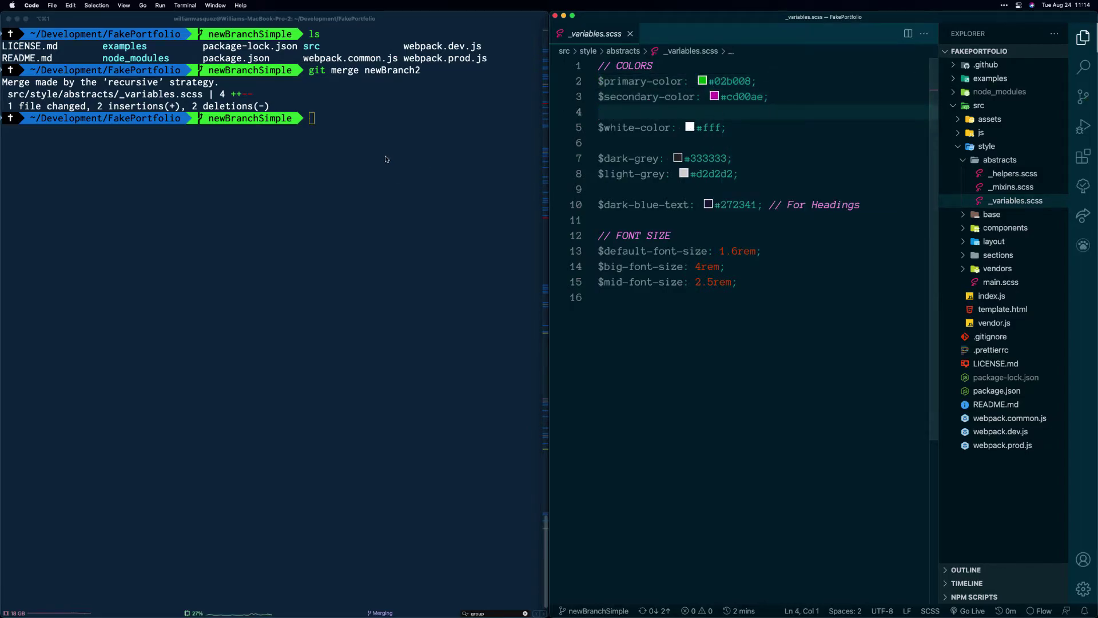
Check out main, clear the terminal, and recheck the primary and secondary colour lines
click(383, 121)
text(git checkout main)
key(Return)
text(clear)
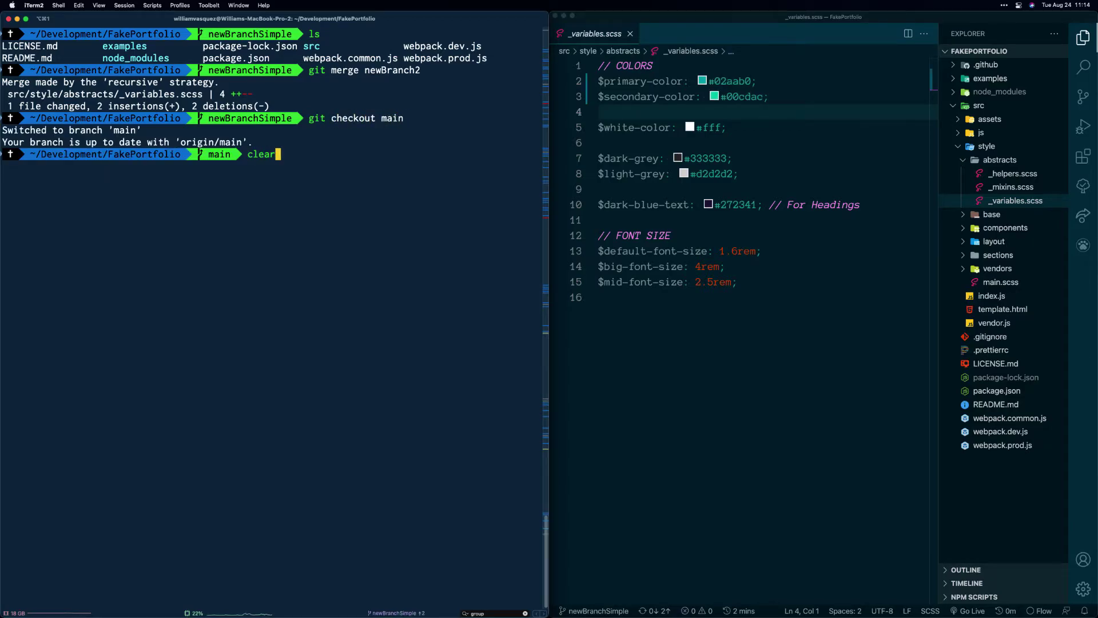
key(Return)
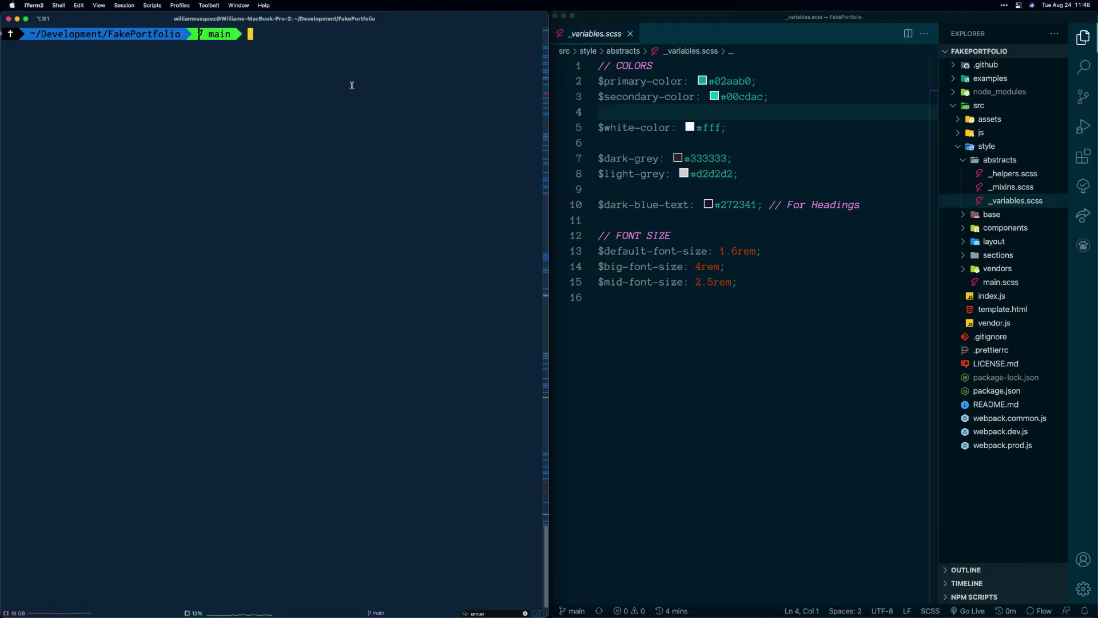
click(805, 101)
drag(777, 98, 598, 81)
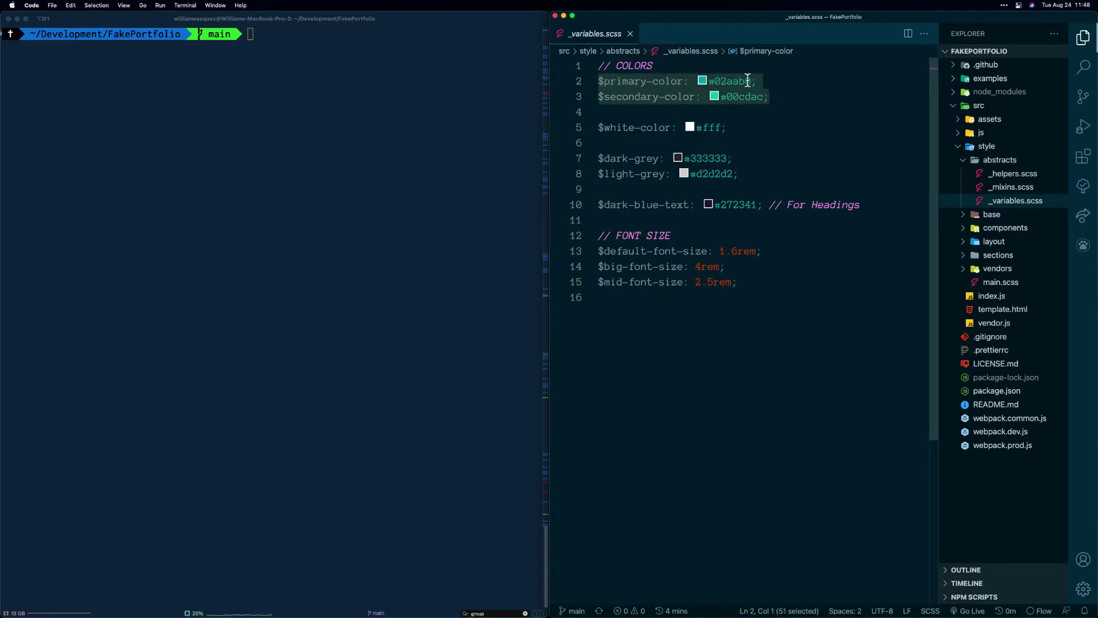
click(291, 35)
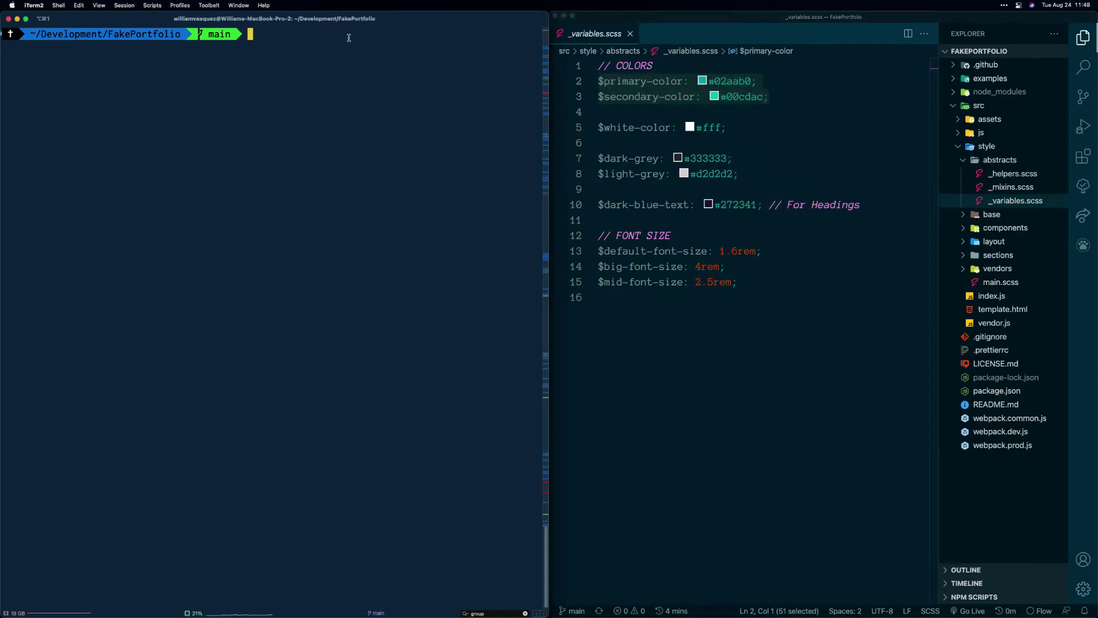
text(git pull)
Pull main, fetching newBranch4 and newBranch5, and inspect orange #e47f0d and yellow #cacd00
key(Return)
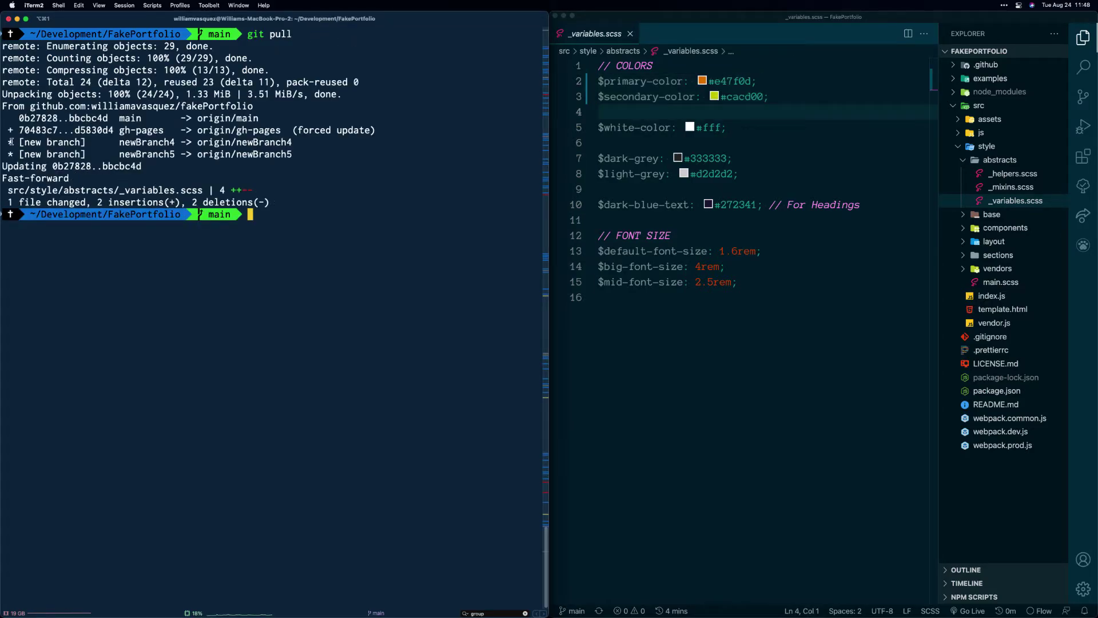
drag(8, 141, 303, 153)
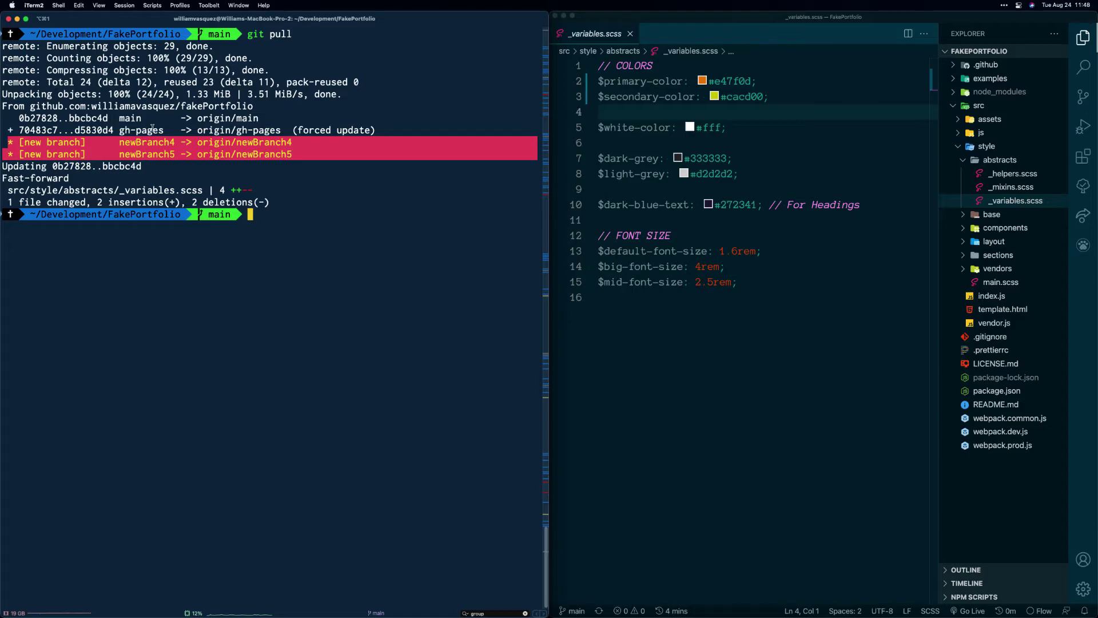
click(197, 178)
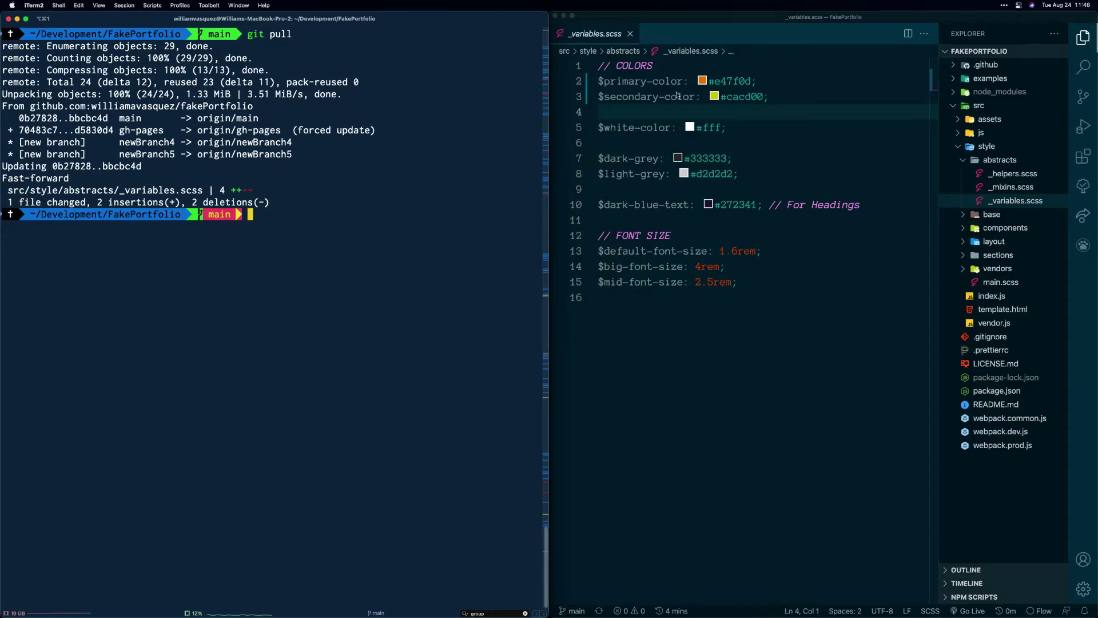
drag(792, 97, 592, 82)
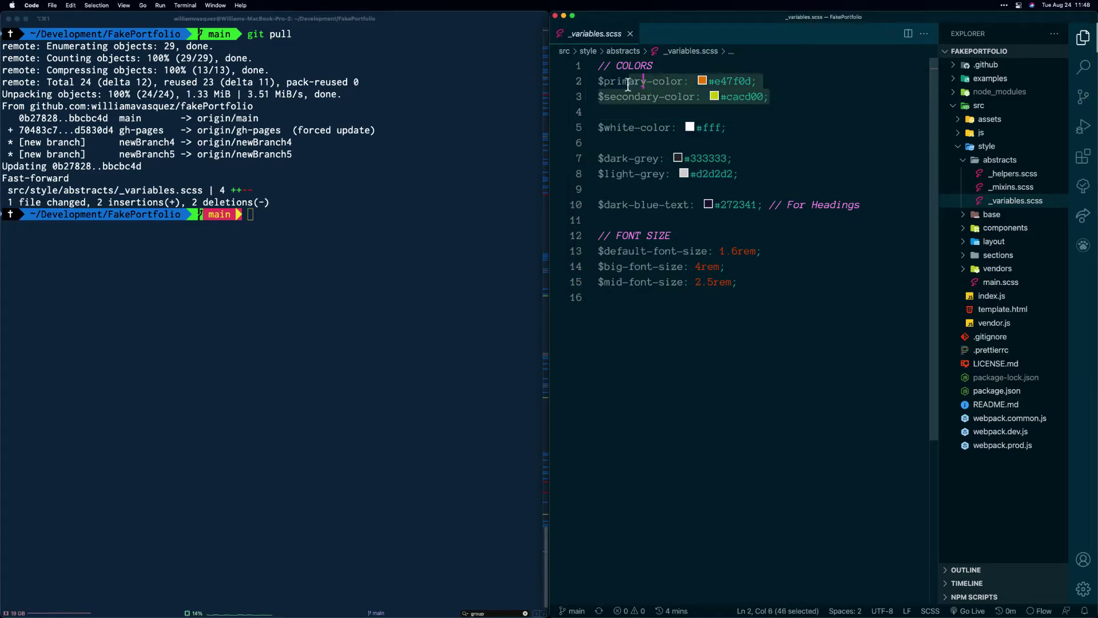
mouse_move(743, 96)
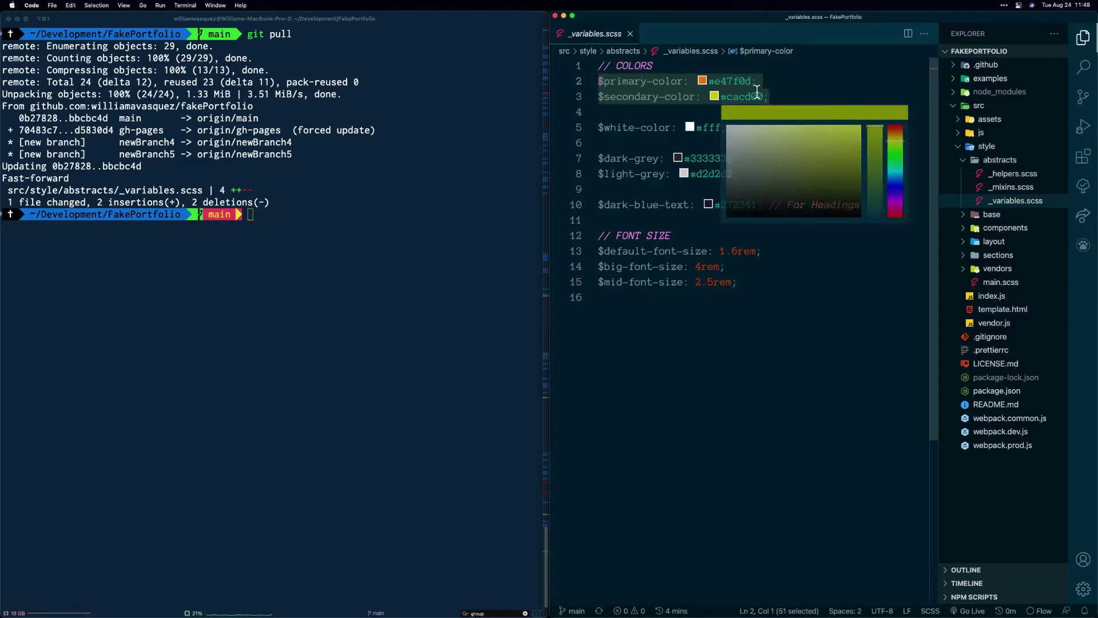
click(369, 204)
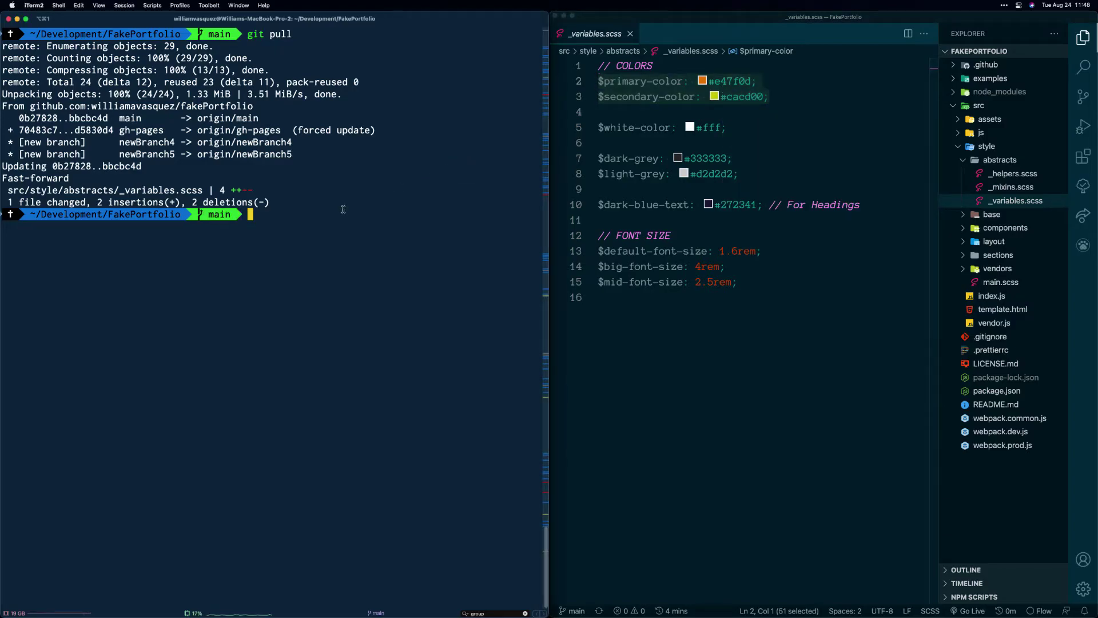
Place the GitHub fakePortfolio page, on newBranch2, beside the terminal via Mission Control
key(ctrl+Up)
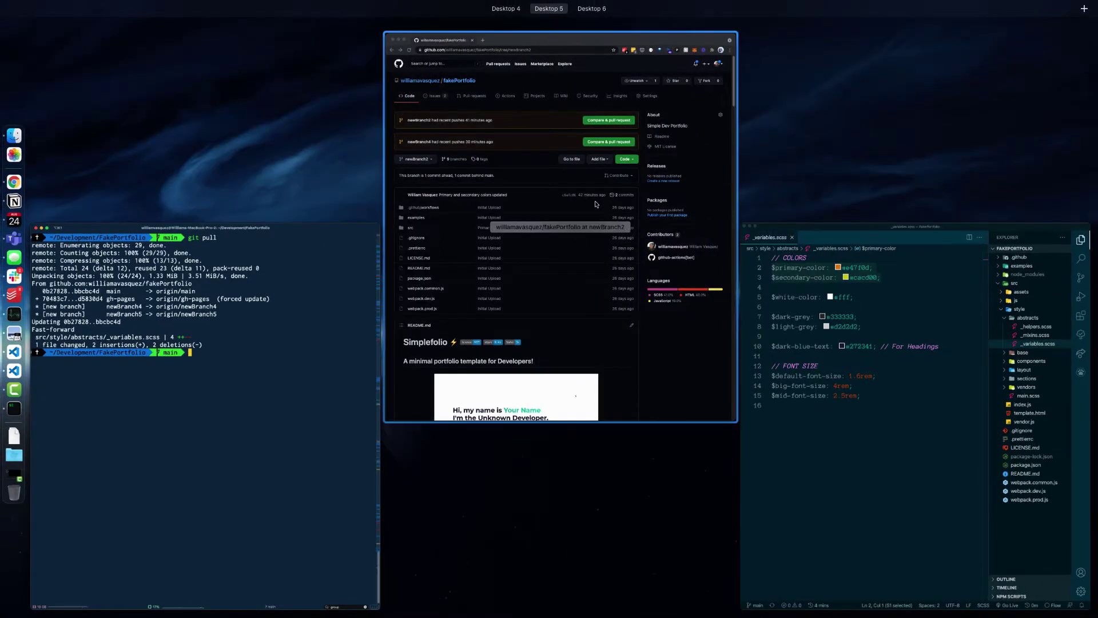
click(707, 157)
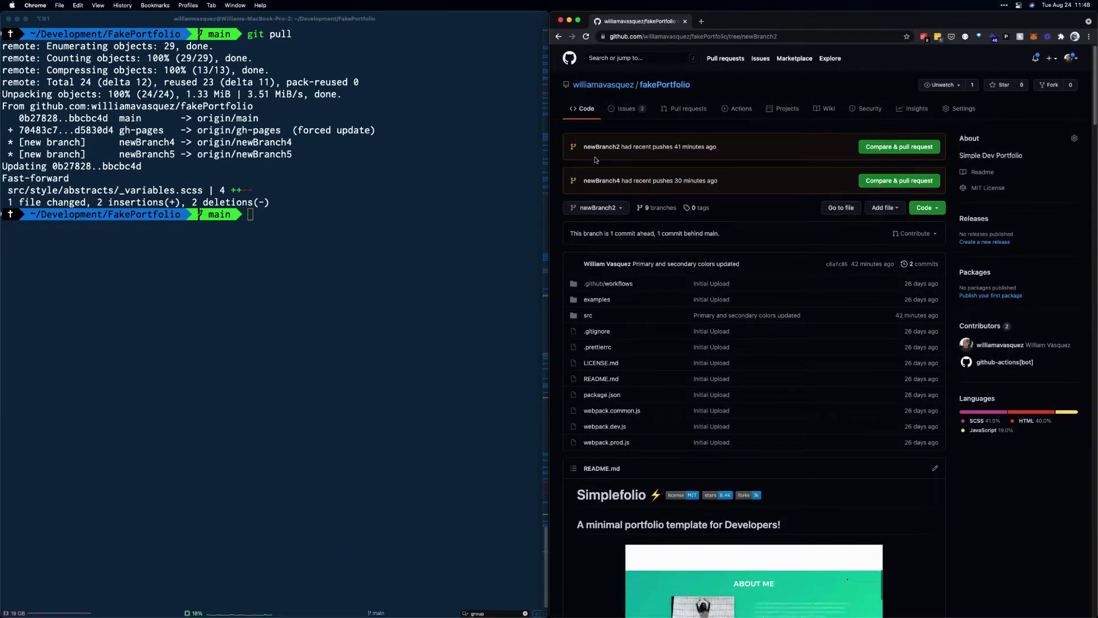
click(254, 39)
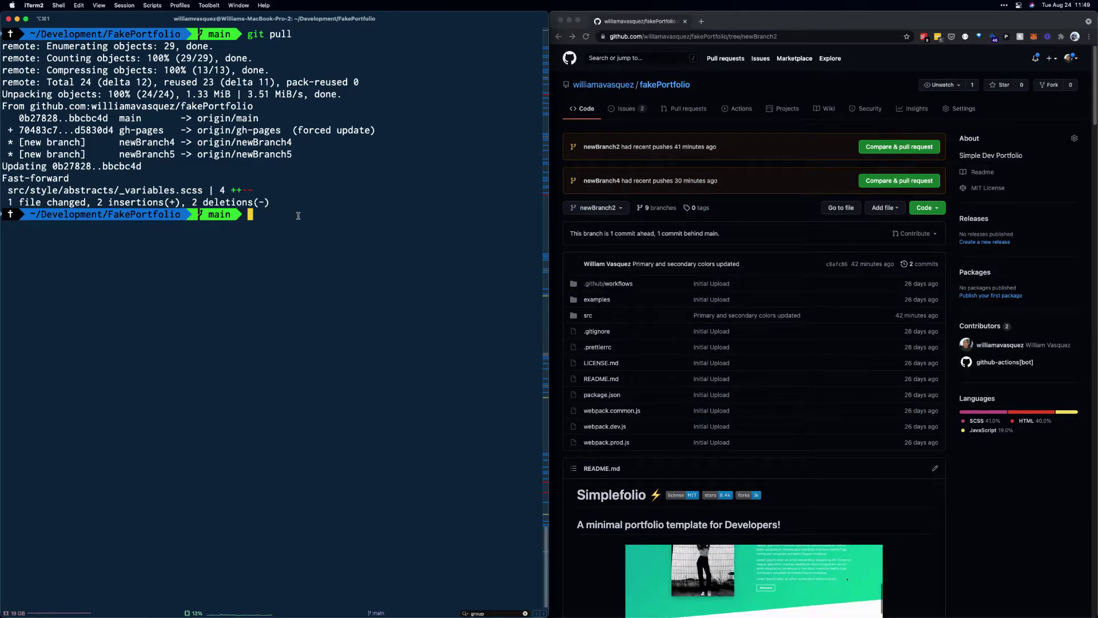
text(git checkout -b newBran)
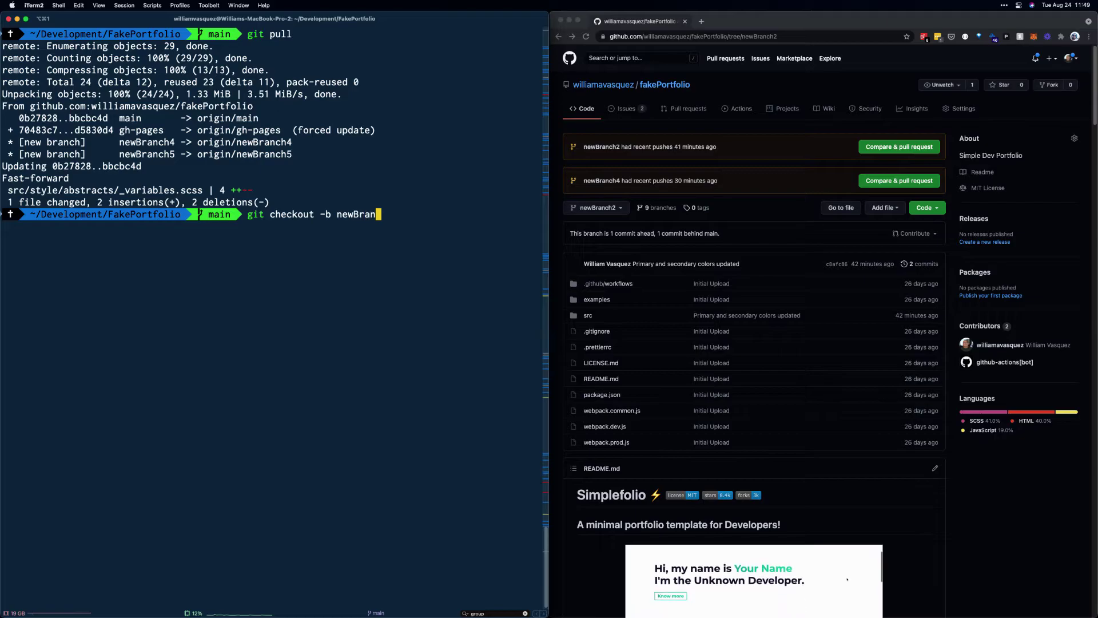
text(ch6)
Create and switch to the new branch newBranch6, with VS Code beside the terminal
key(Return)
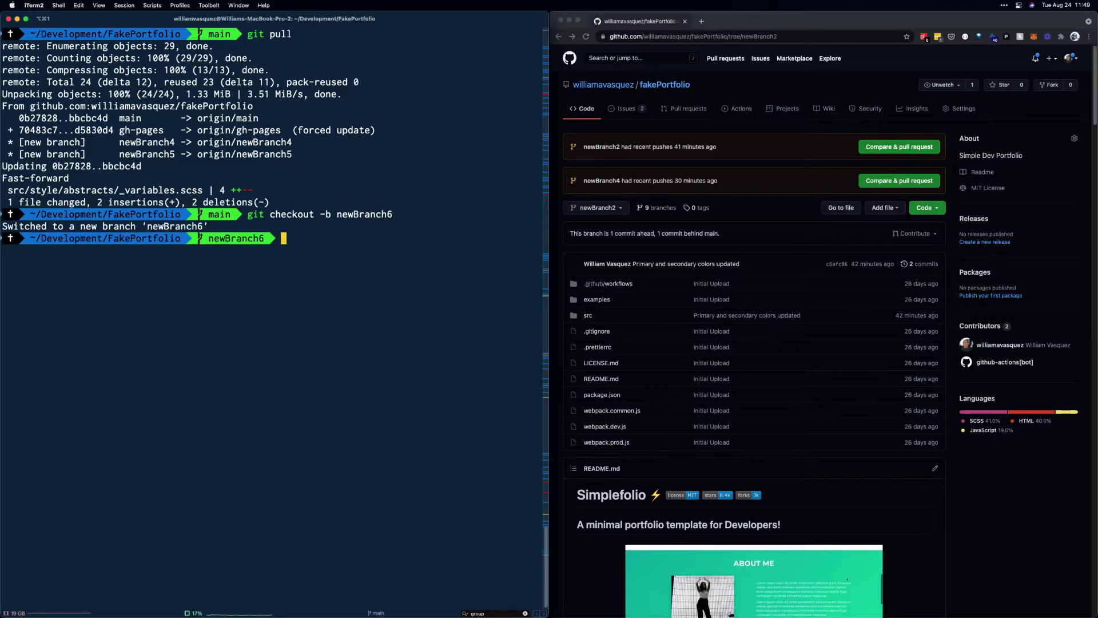
key(ctrl+Up)
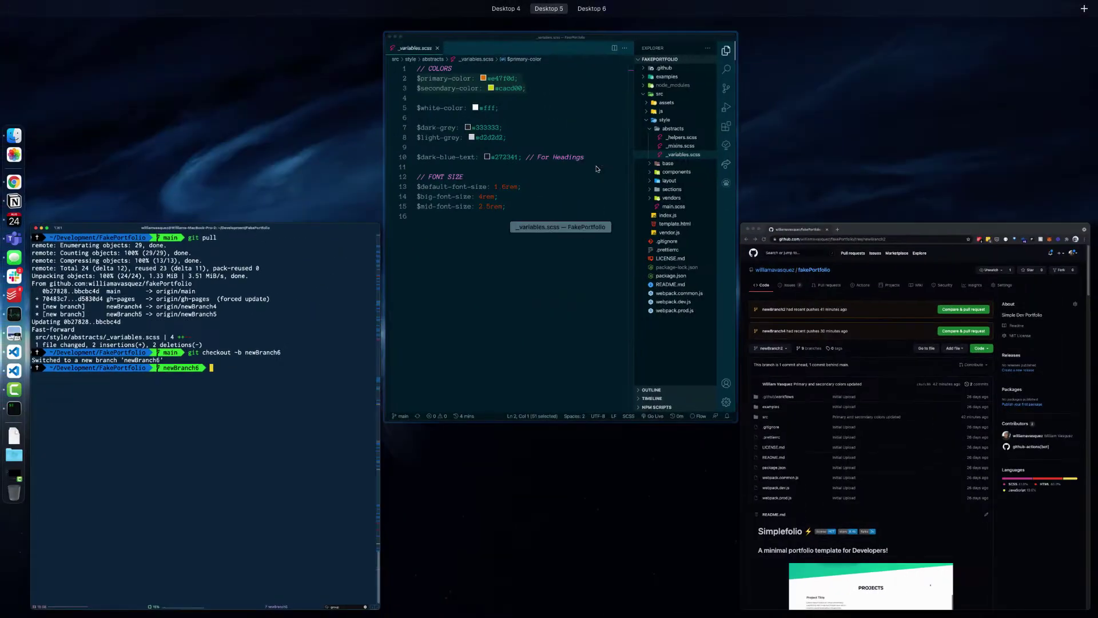
click(729, 86)
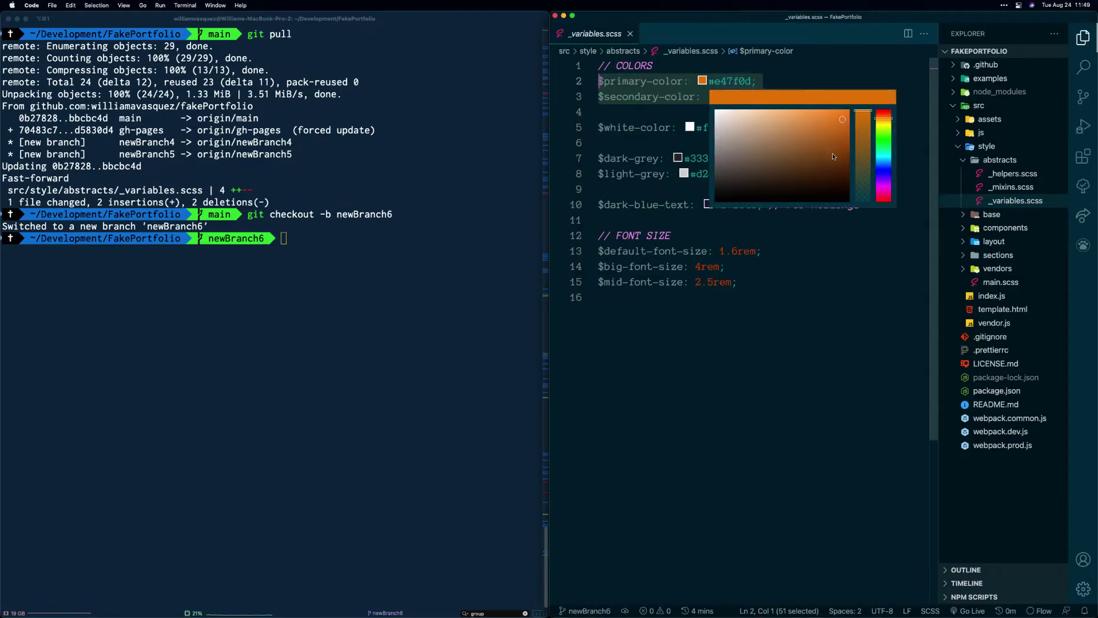
Pick purple #674be2 for $secondary-color in the colour picker and save _variables.scss
key(ctrl+z)
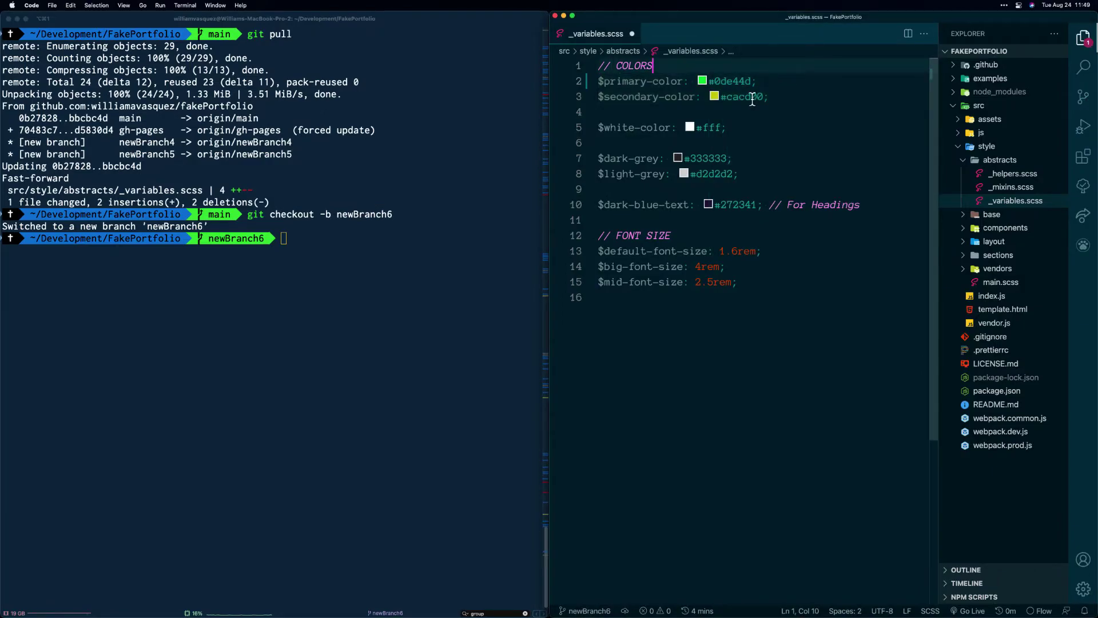
click(750, 96)
key(BackSpace)
text(d)
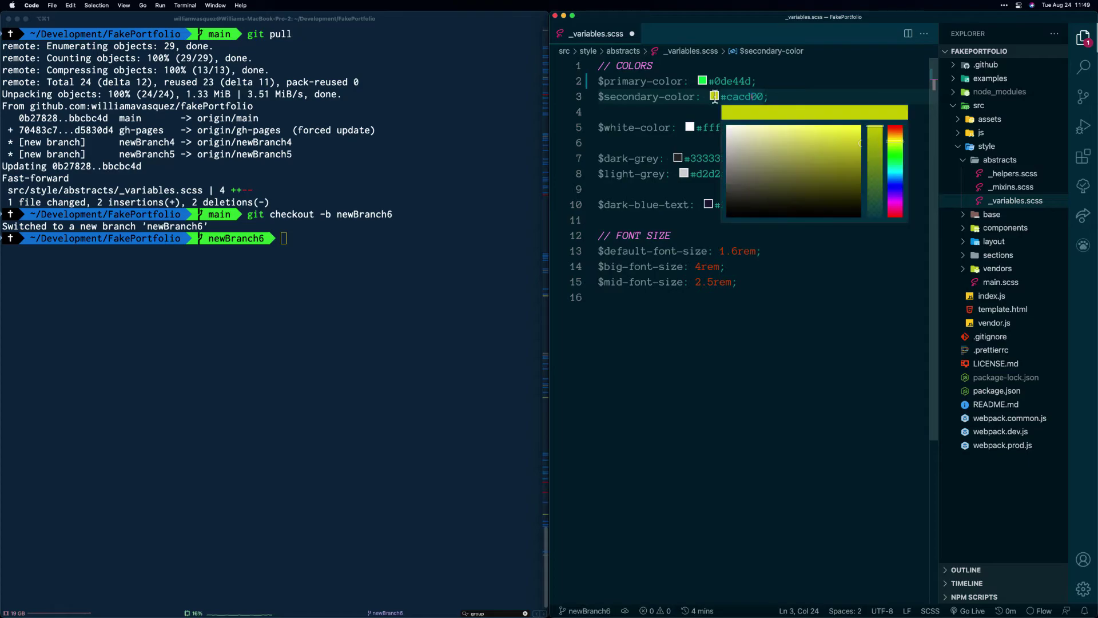
click(895, 190)
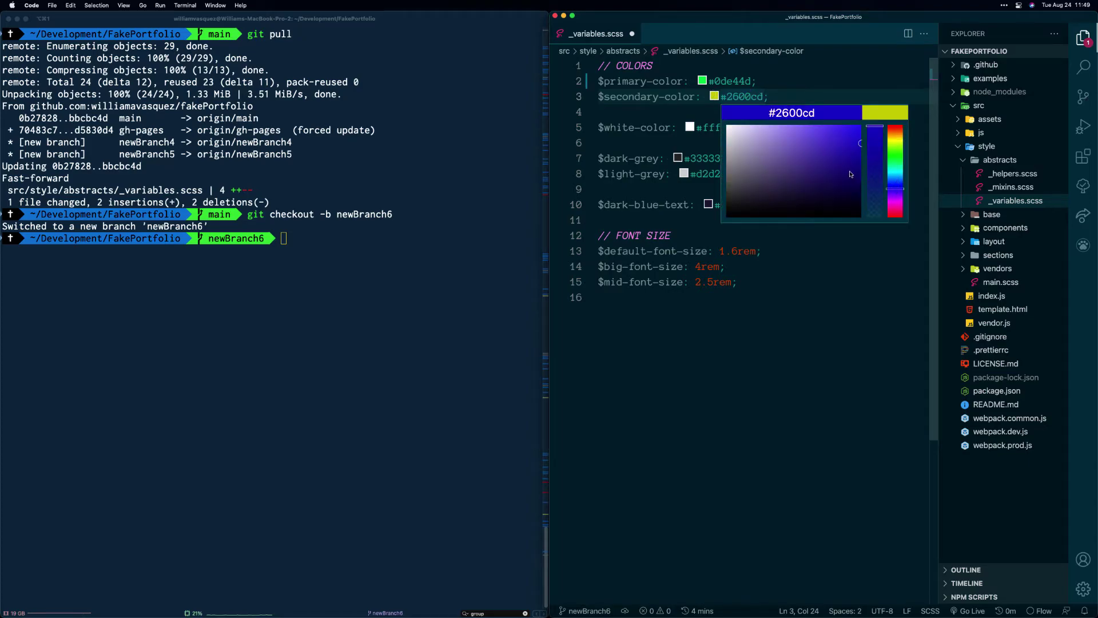
click(798, 139)
click(827, 81)
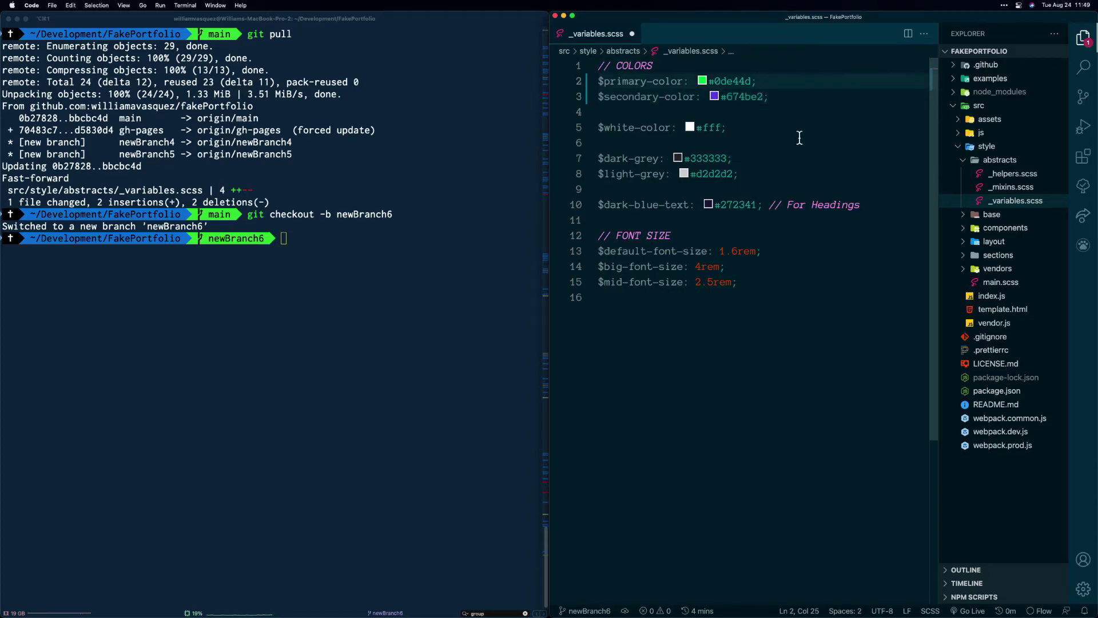
key(super+s)
key(super+Tab)
text(git add -A)
Stage all changes, commit as 'green and purple are the new colors', and check out main
key(Return)
text(git commit -m "p)
text(reen and)
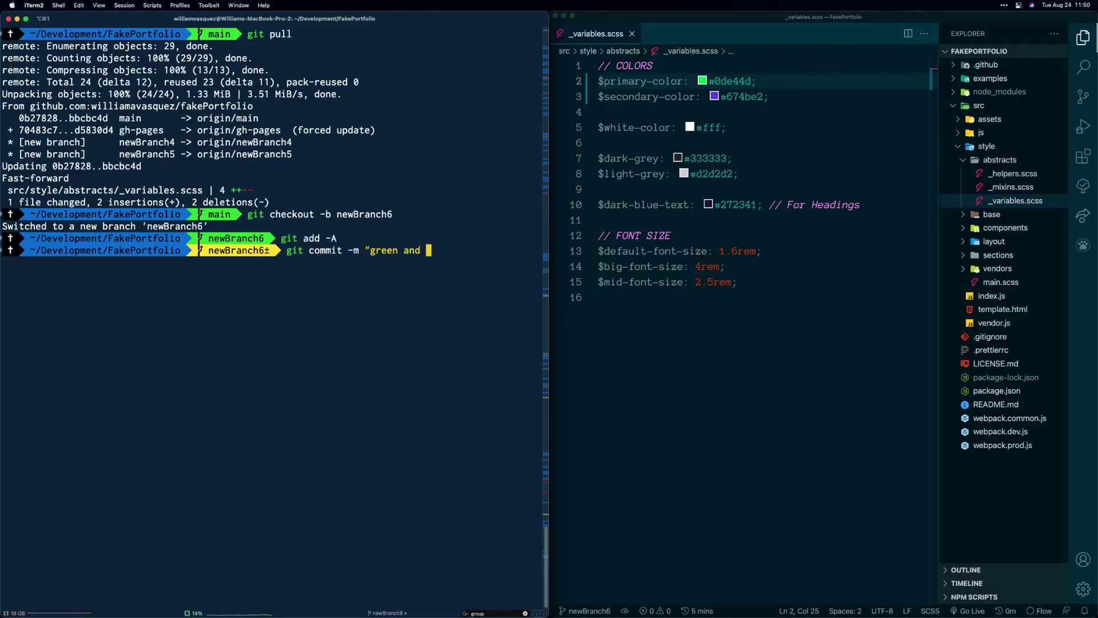
text(purple are the new colors")
key(Return)
text(git checkout main)
key(Return)
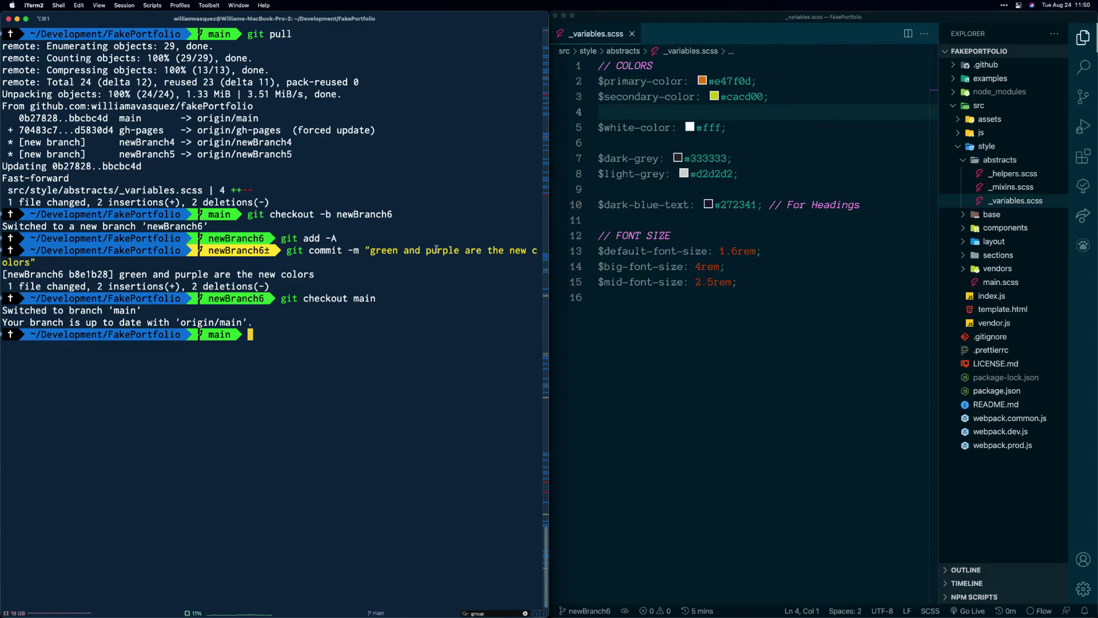
key(ctrl+Up)
Show the fakePortfolio repository's branch list on GitHub in Chrome
click(640, 148)
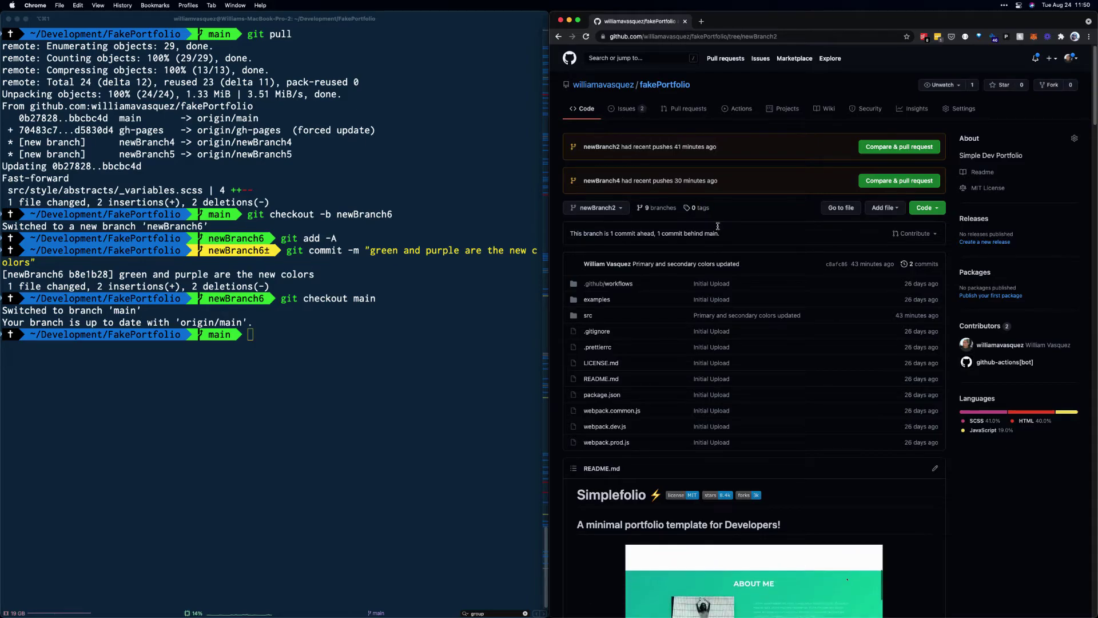
click(657, 207)
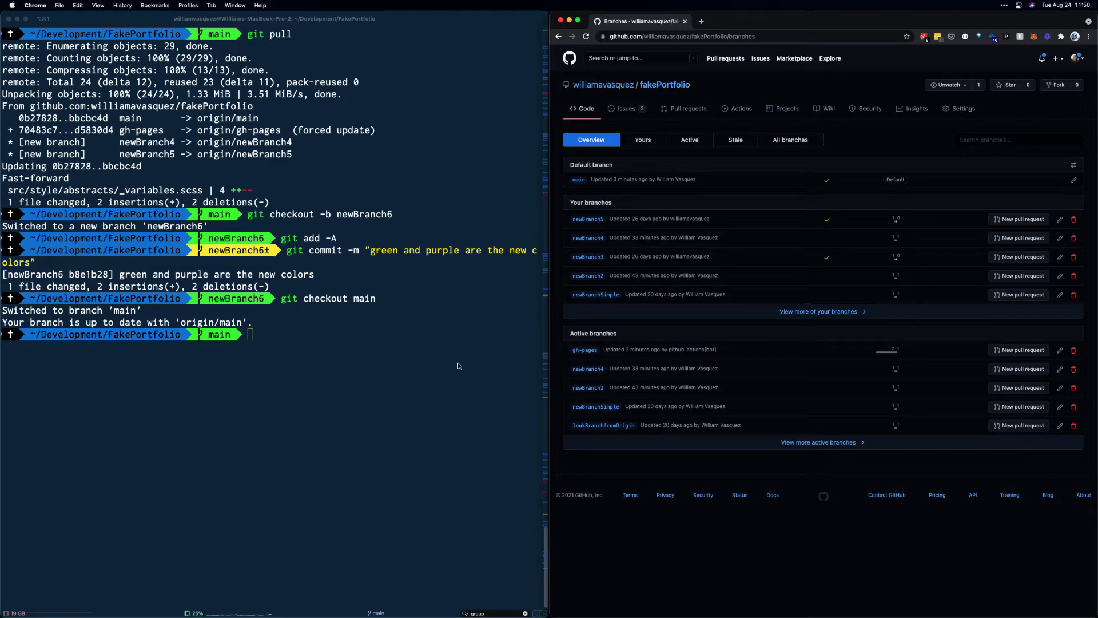
click(410, 358)
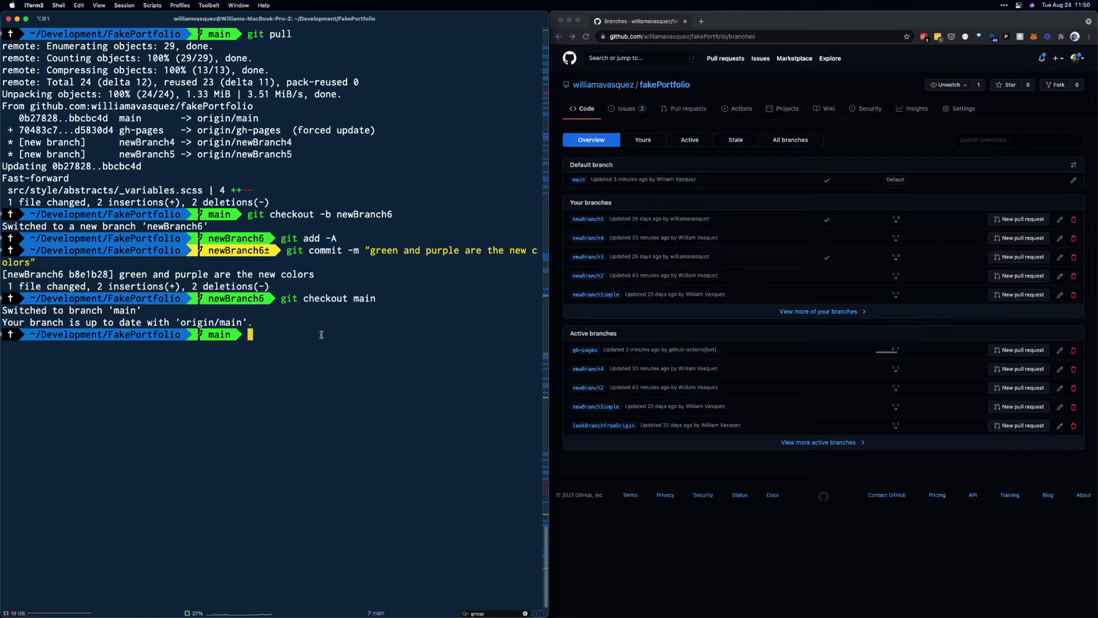
text(git merge)
text(newBranch6)
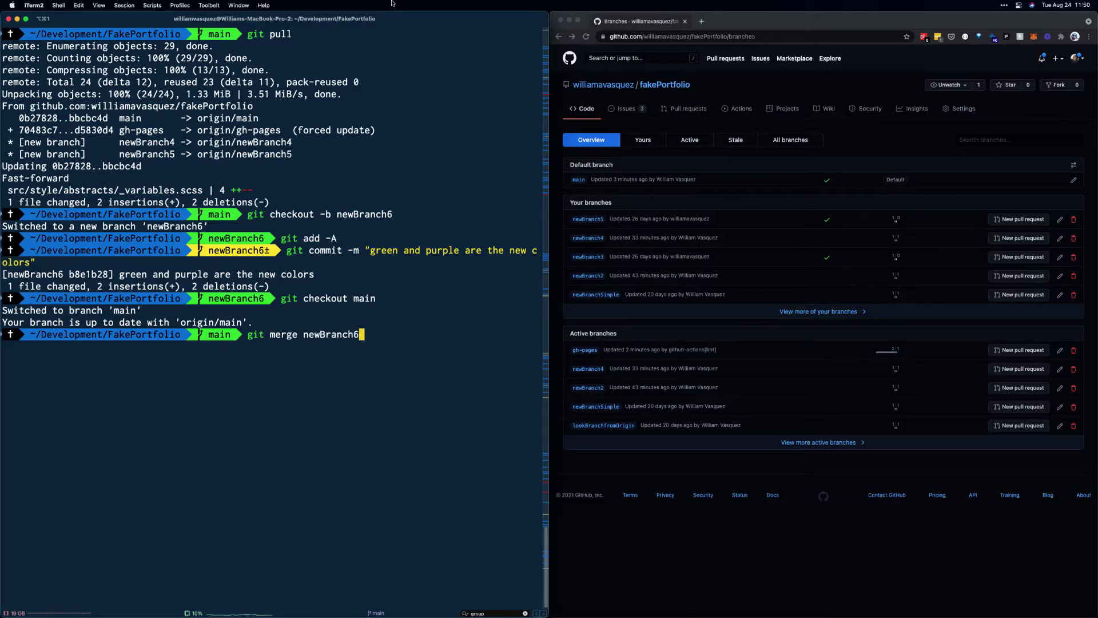
Merge newBranch6 into main, confirming _variables.scss shows #0de44d and #674be2
key(ctrl+Up)
click(703, 103)
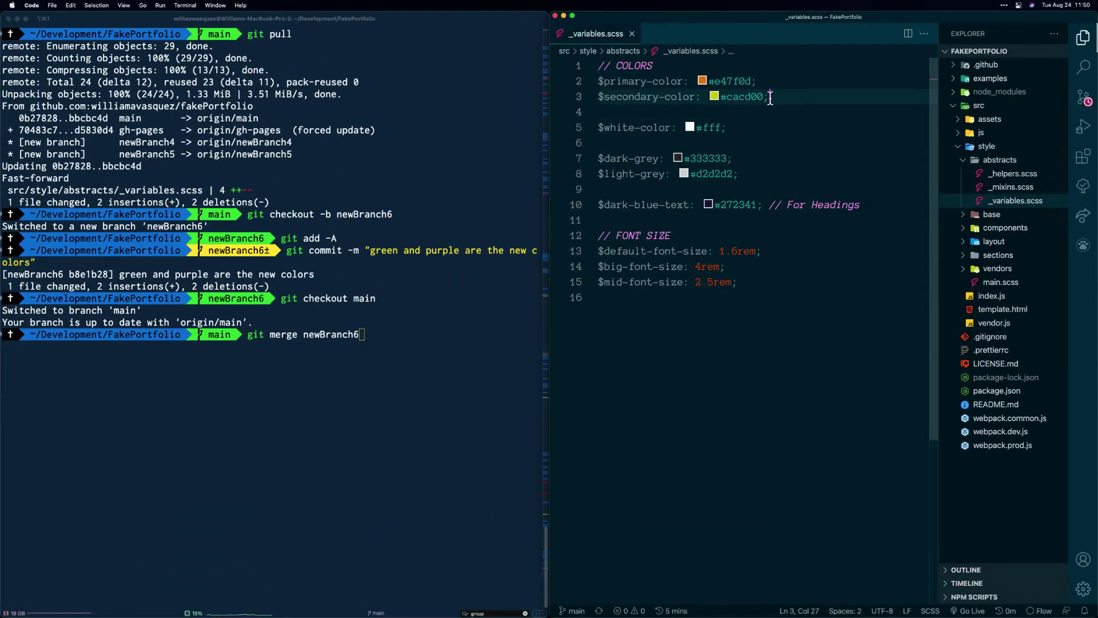
drag(772, 97, 598, 81)
click(398, 348)
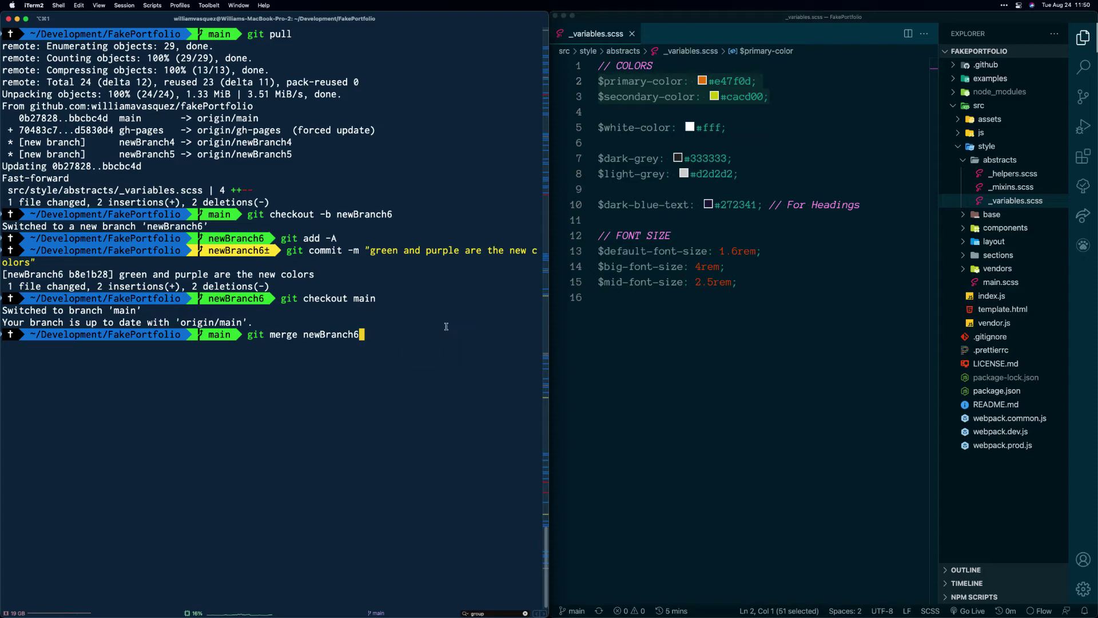
key(Return)
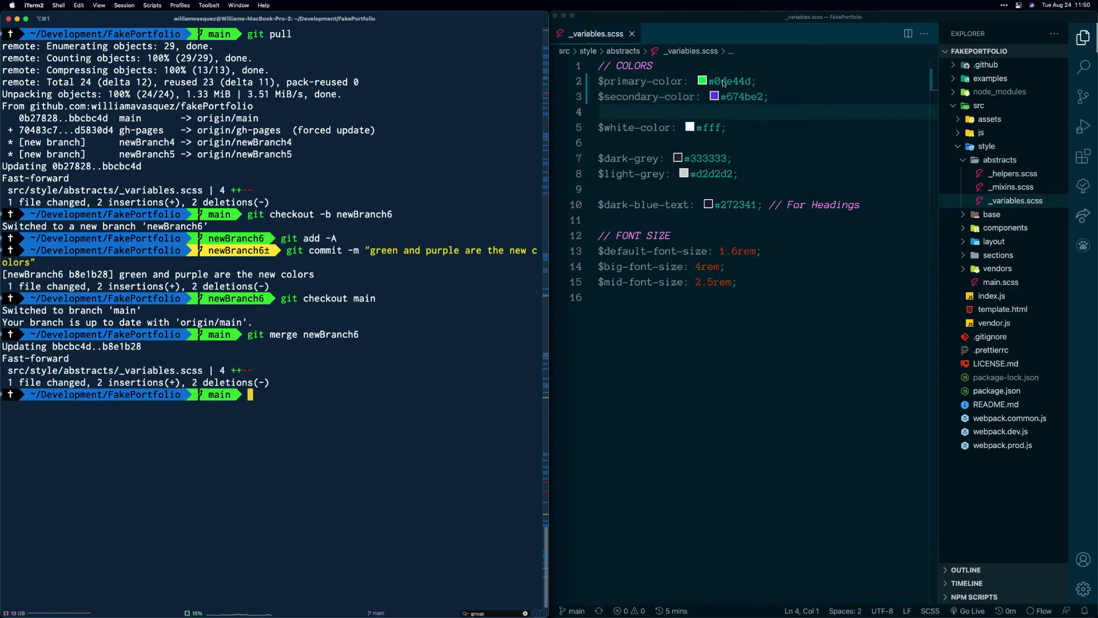
drag(768, 84, 709, 81)
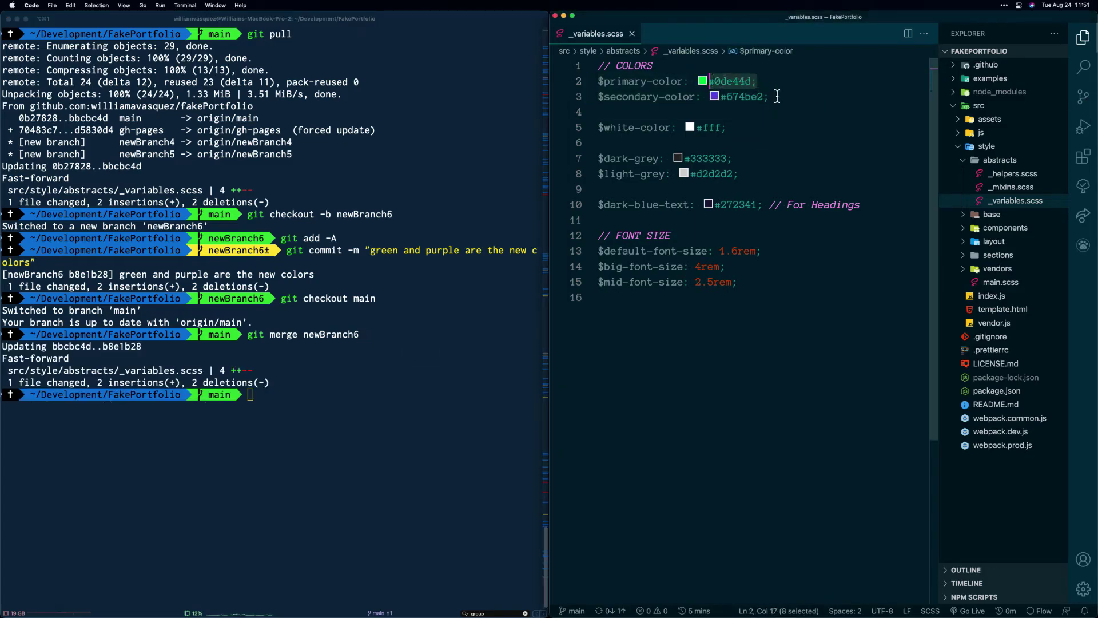
drag(769, 97, 722, 97)
Browse GitHub's main branch to src/style/abstracts/_variables.scss and note the old orange primary colour
key(ctrl+Up)
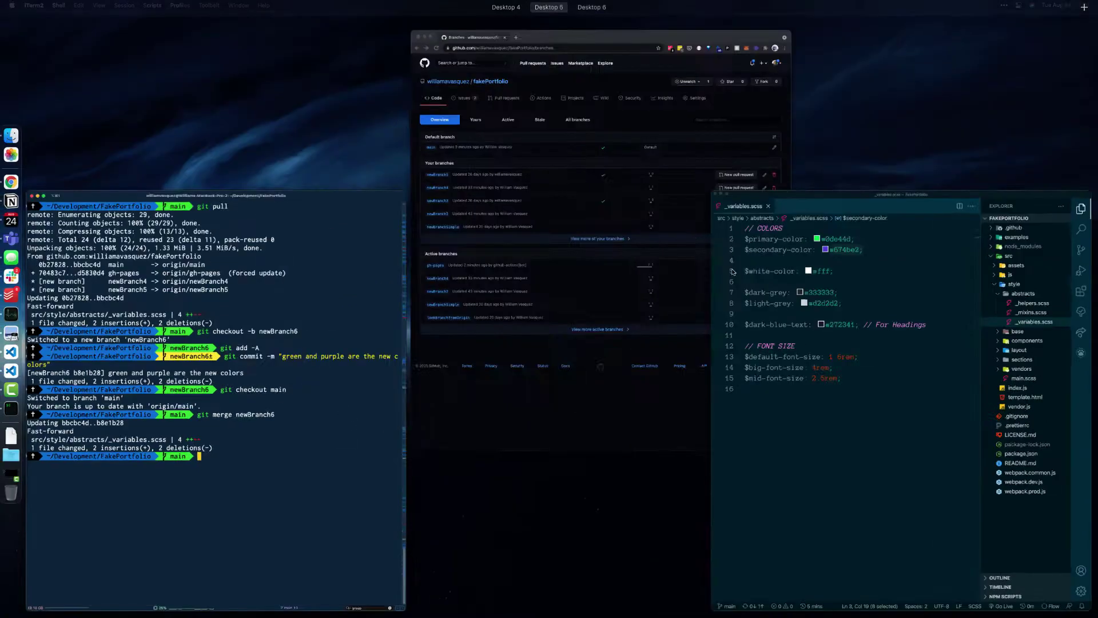
click(621, 280)
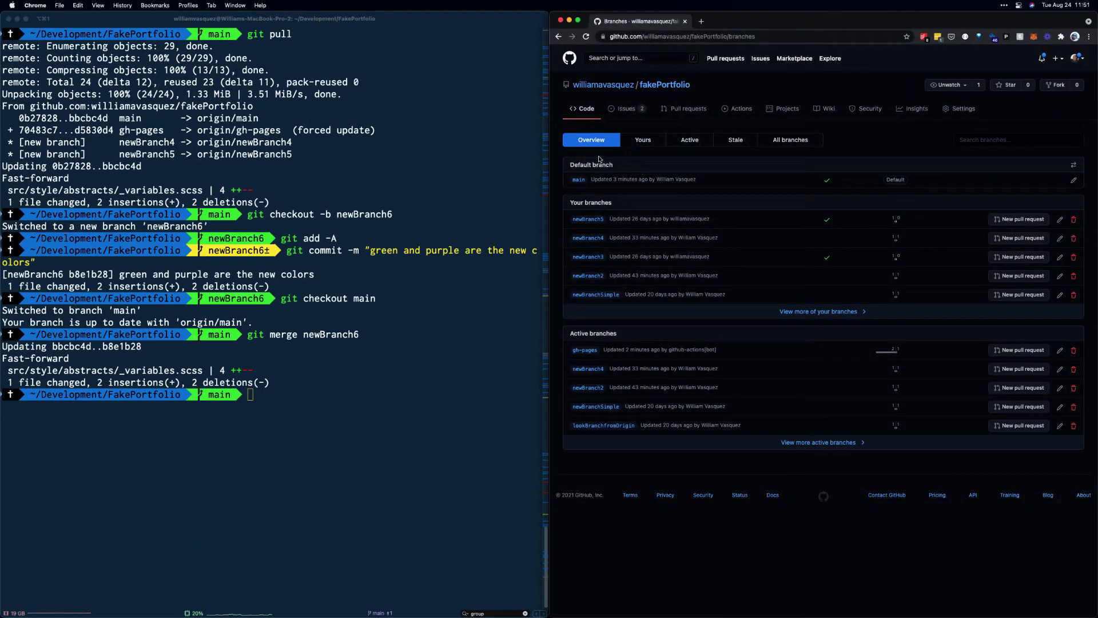
click(602, 179)
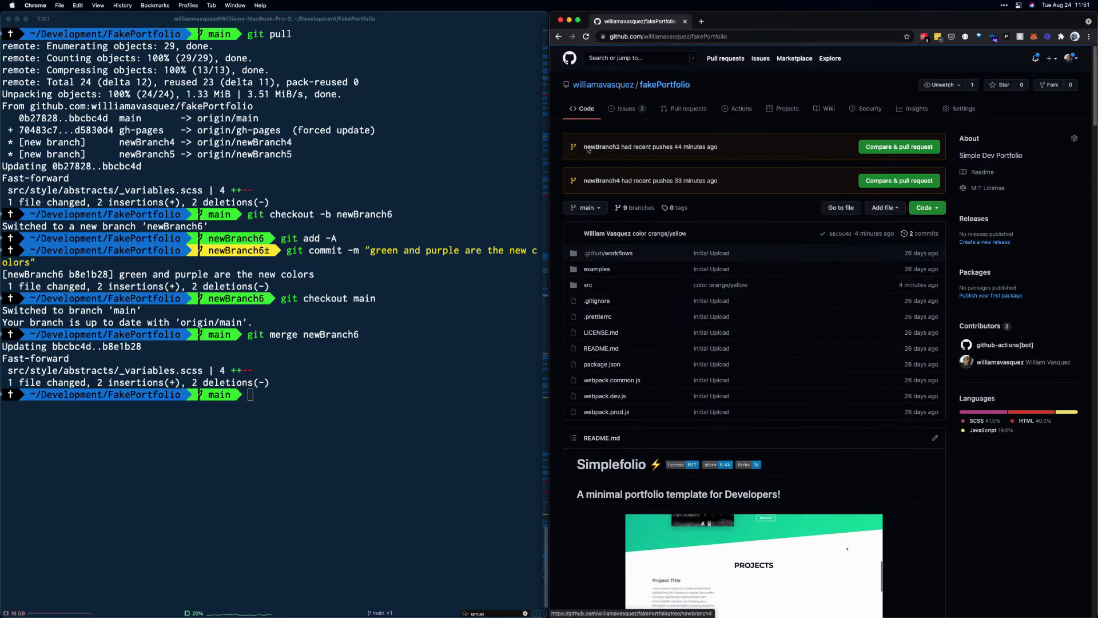
click(589, 285)
click(590, 233)
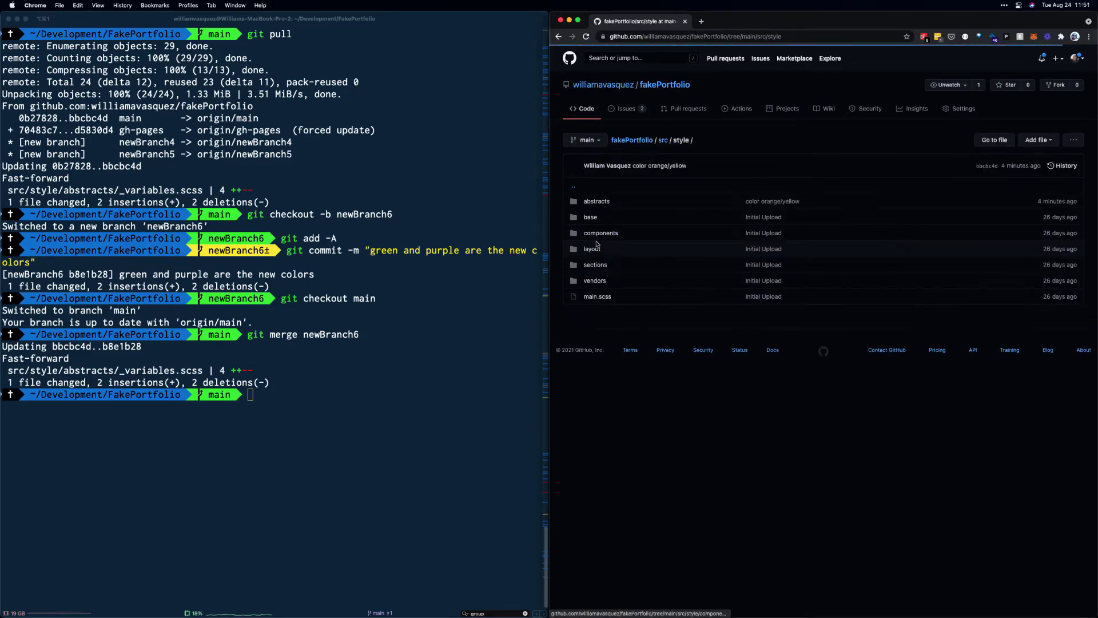
click(596, 201)
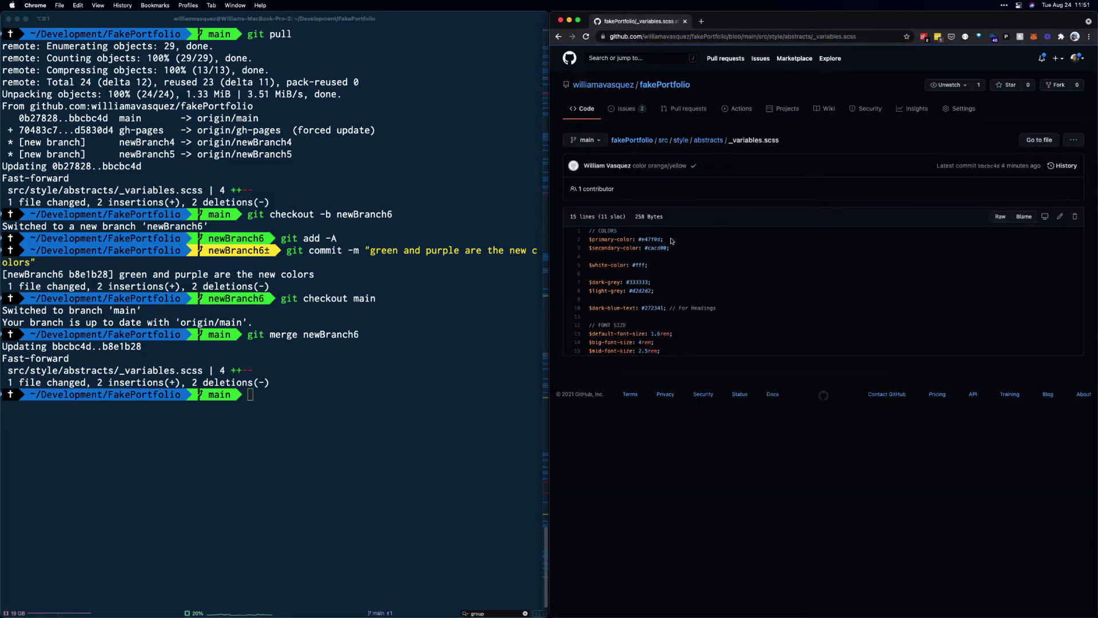
drag(639, 240, 677, 249)
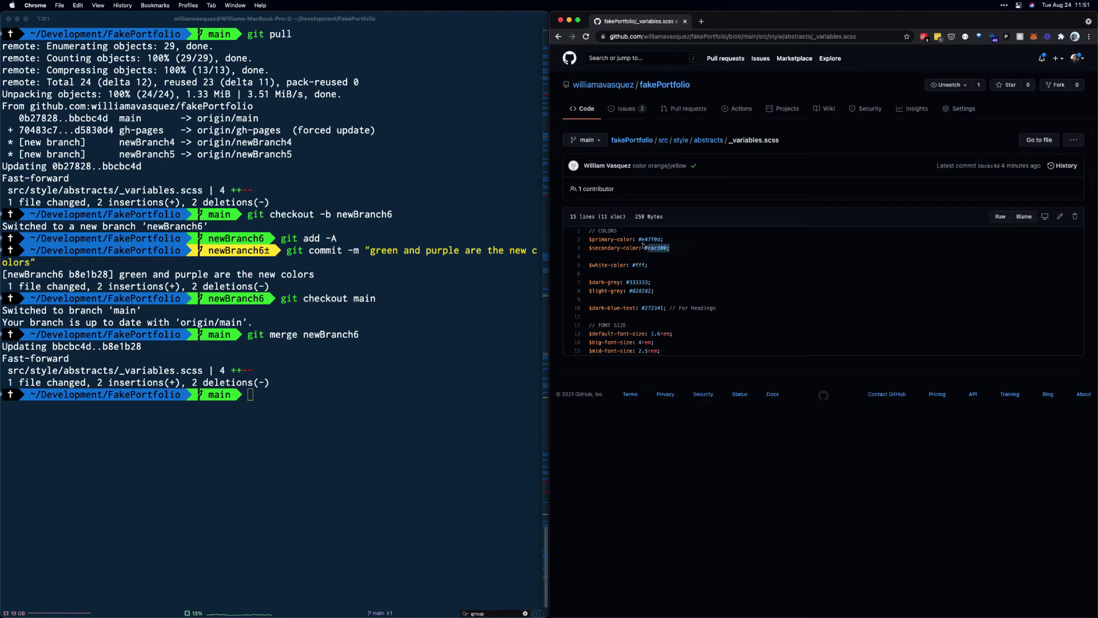
key(ctrl+Up)
click(669, 111)
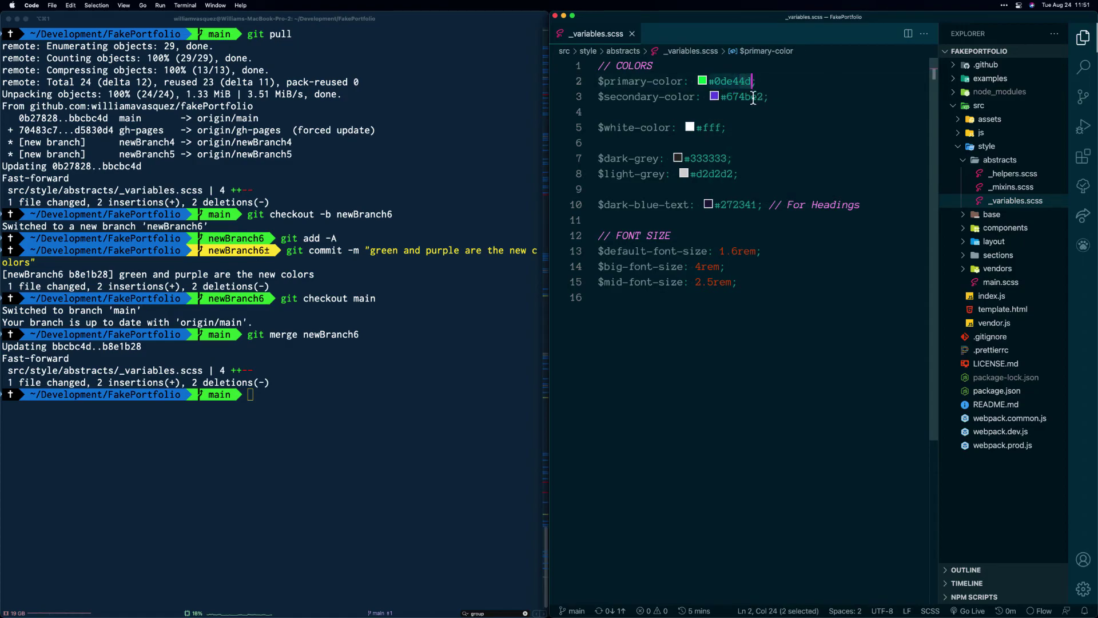
Push the merged main branch to GitHub
drag(752, 96, 764, 96)
click(390, 395)
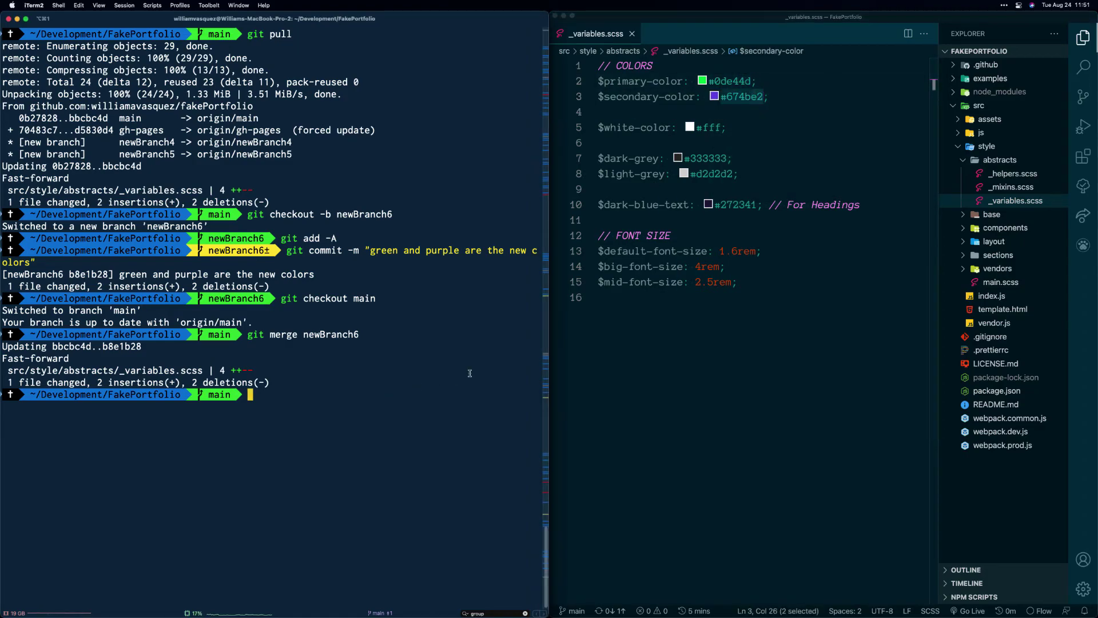
text(git push)
key(Return)
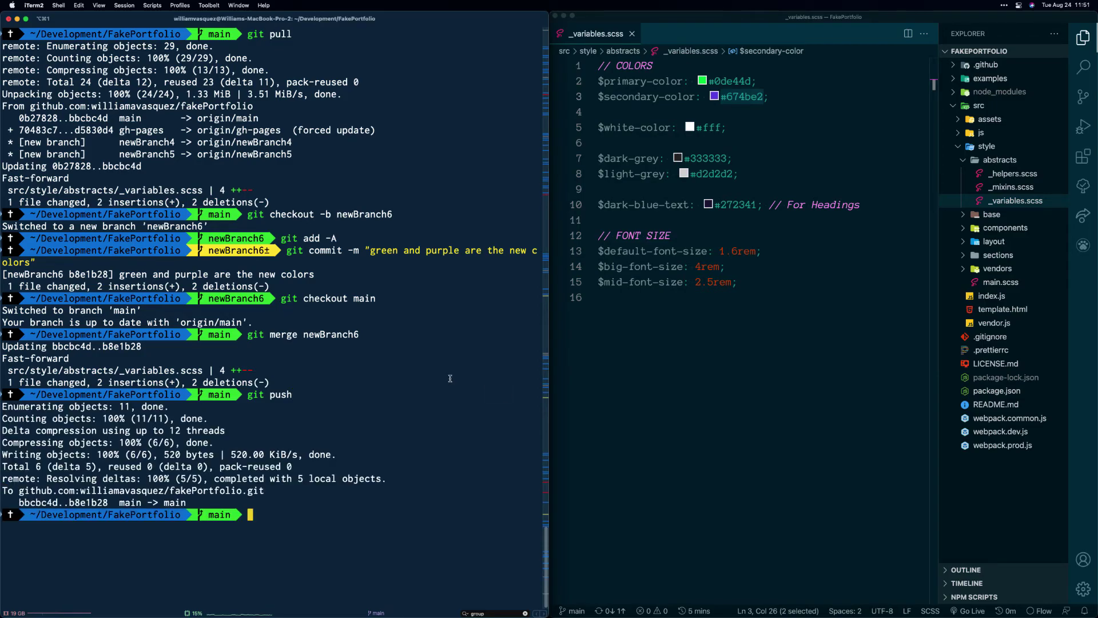
text(npm run start)
Start the local portfolio server with npm run start and view the site
key(Return)
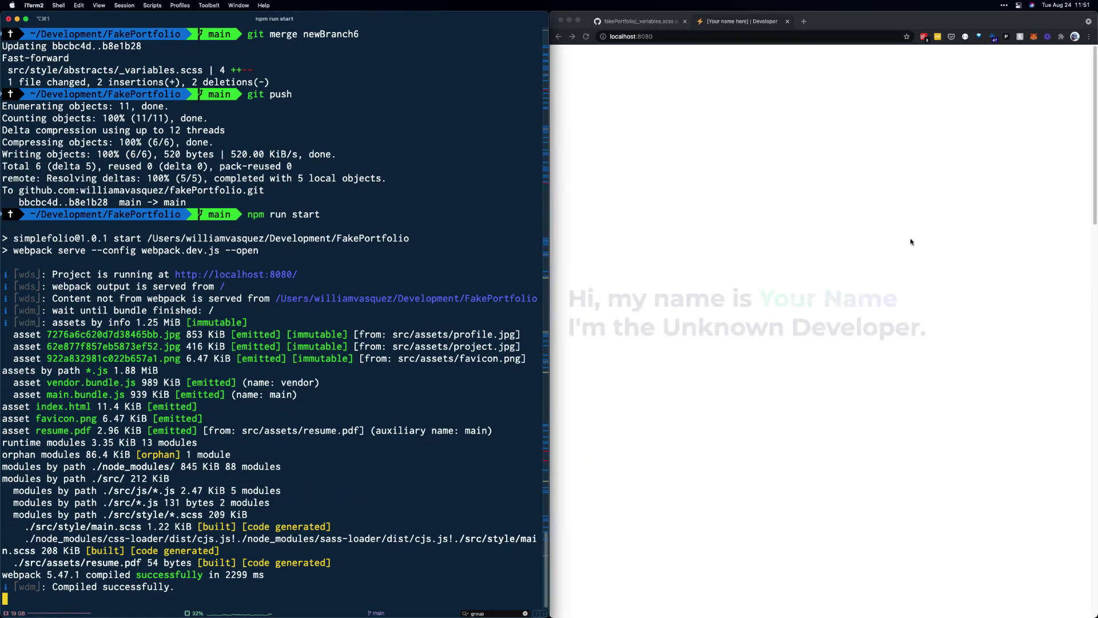
scroll(703, 369, down, 1)
scroll(714, 351, down, 1)
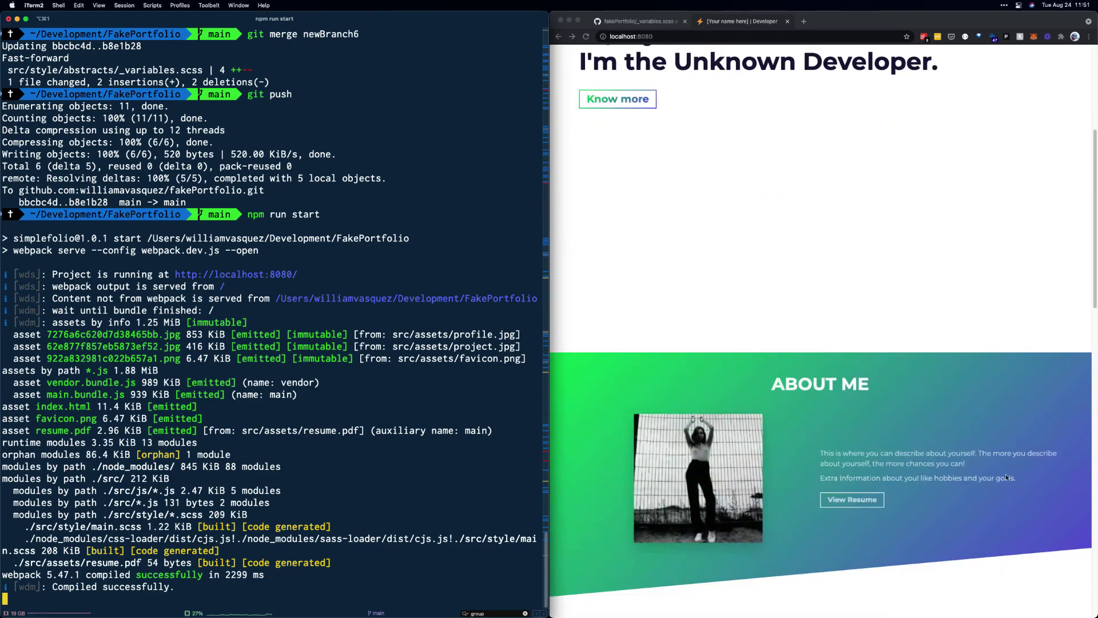
key(ctrl+Up)
click(706, 193)
key(ctrl+Up)
click(715, 186)
click(645, 21)
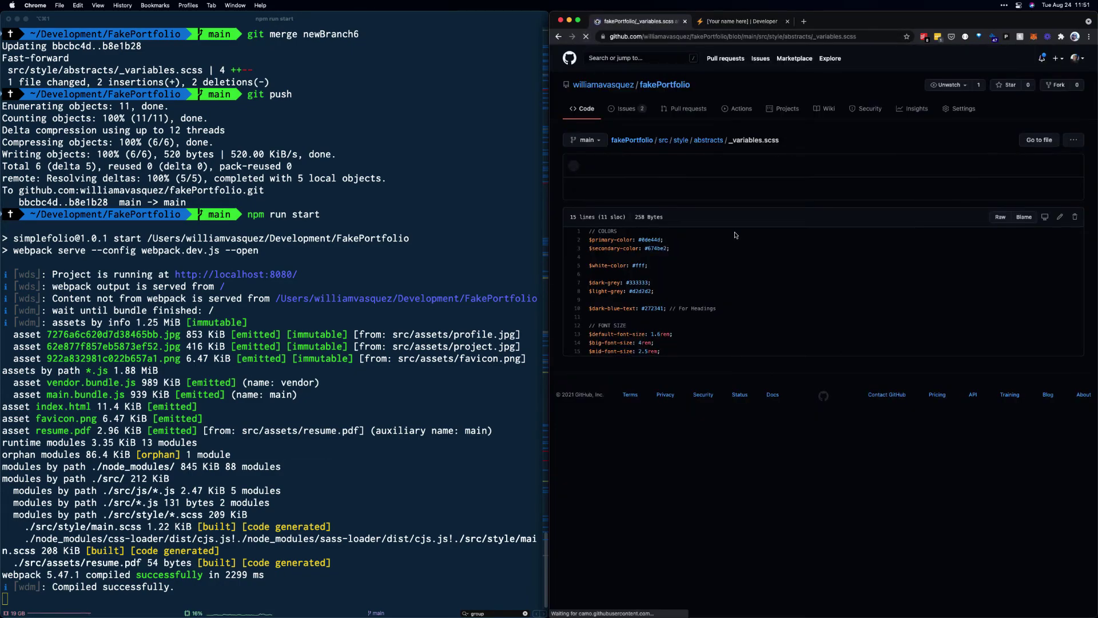
Compare GitHub's #0de44d and #674be2 values with the local _variables.scss in VS Code
drag(659, 241, 656, 241)
double_click(661, 252)
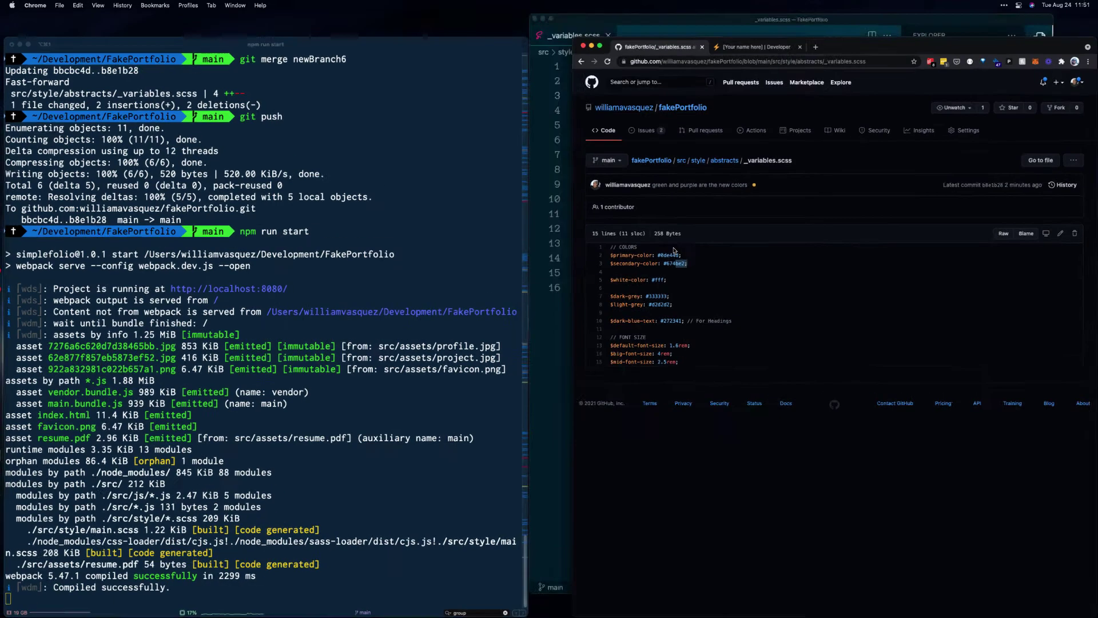
key(super+Tab)
key(ctrl+Right)
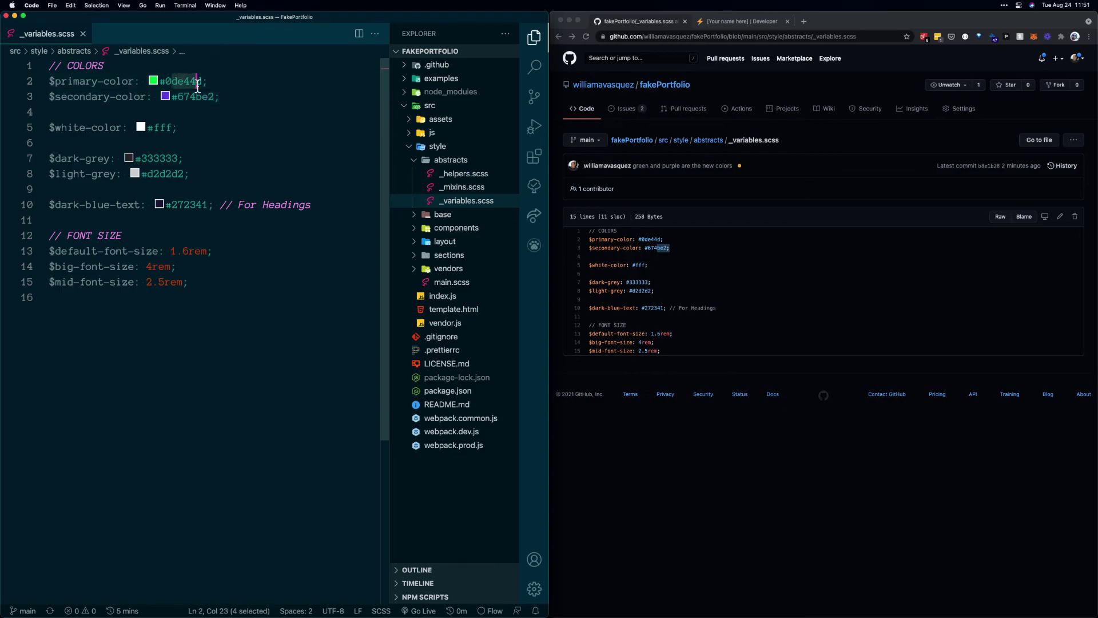
drag(184, 96, 222, 96)
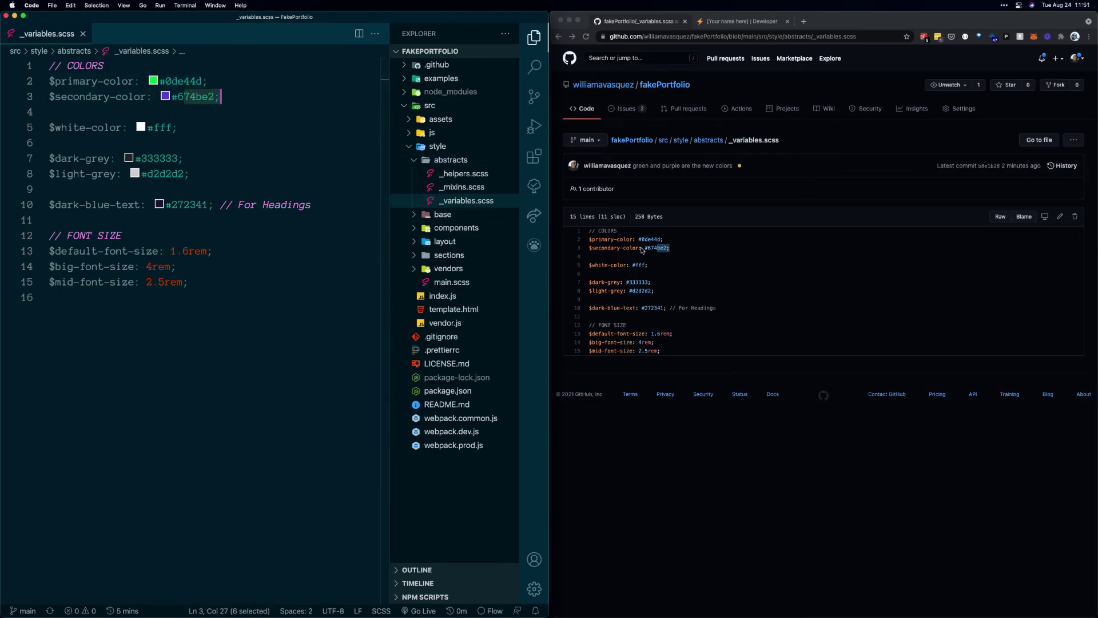